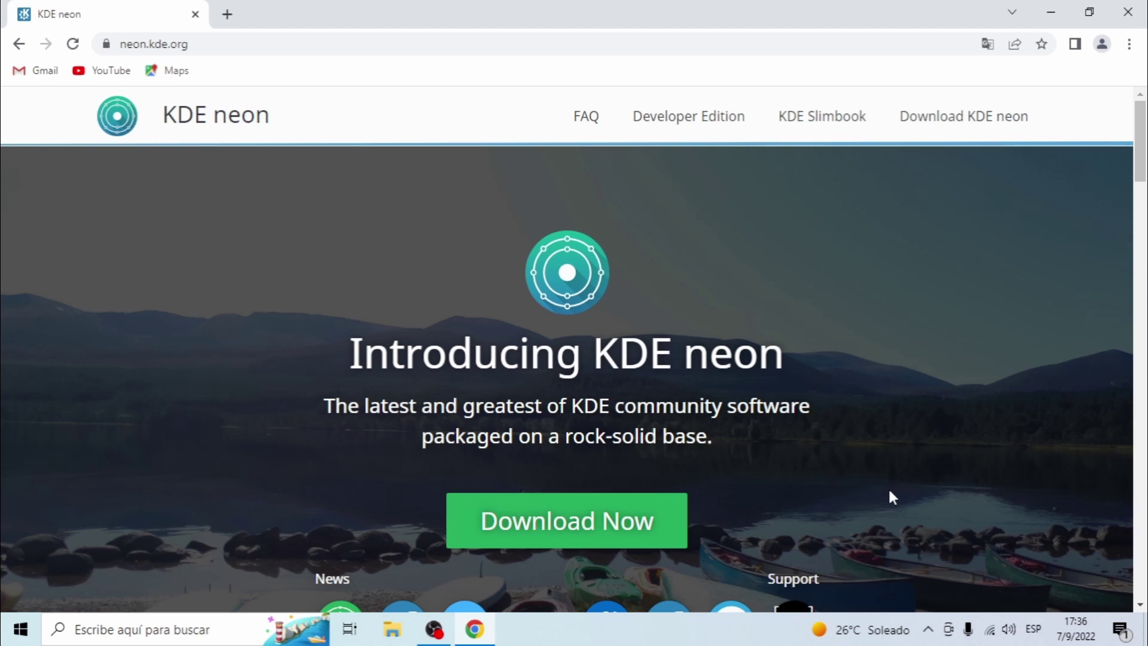
Download the KDE neon User Edition Live/Install Image from the KDE neon download page and put the browser out of view.
click(540, 522)
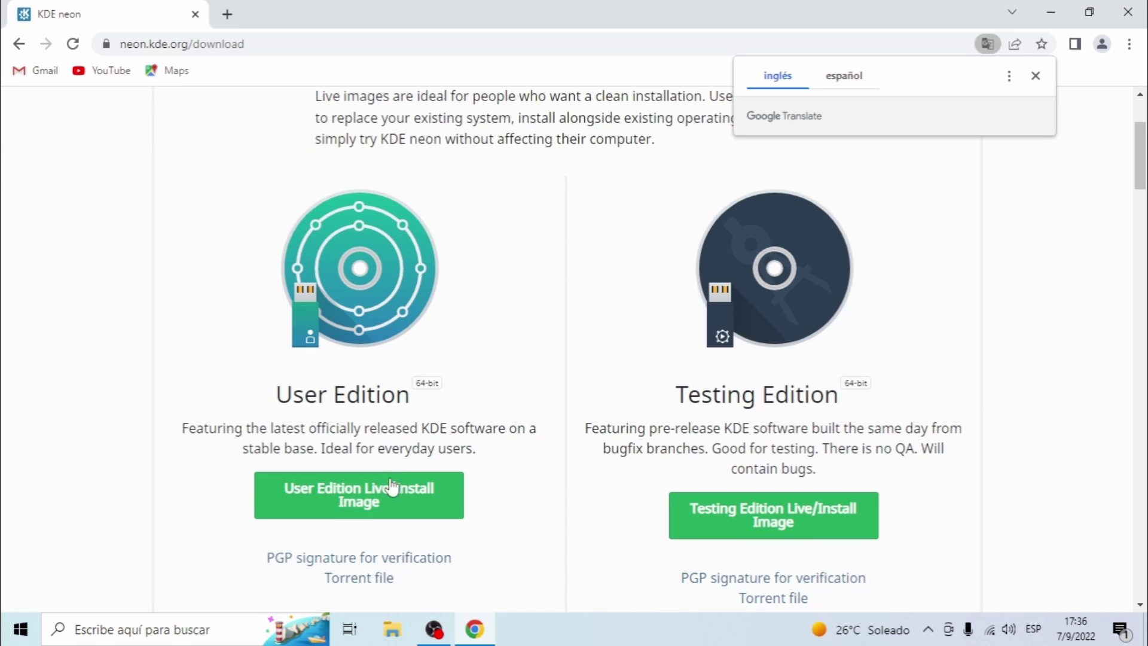
click(315, 511)
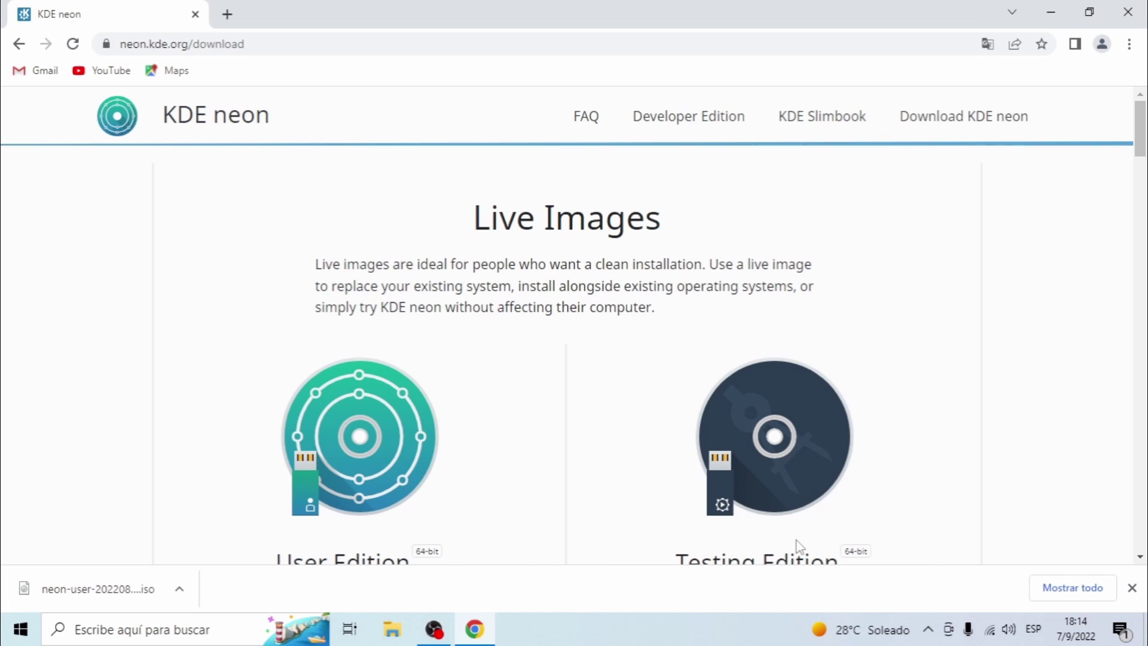
click(1056, 6)
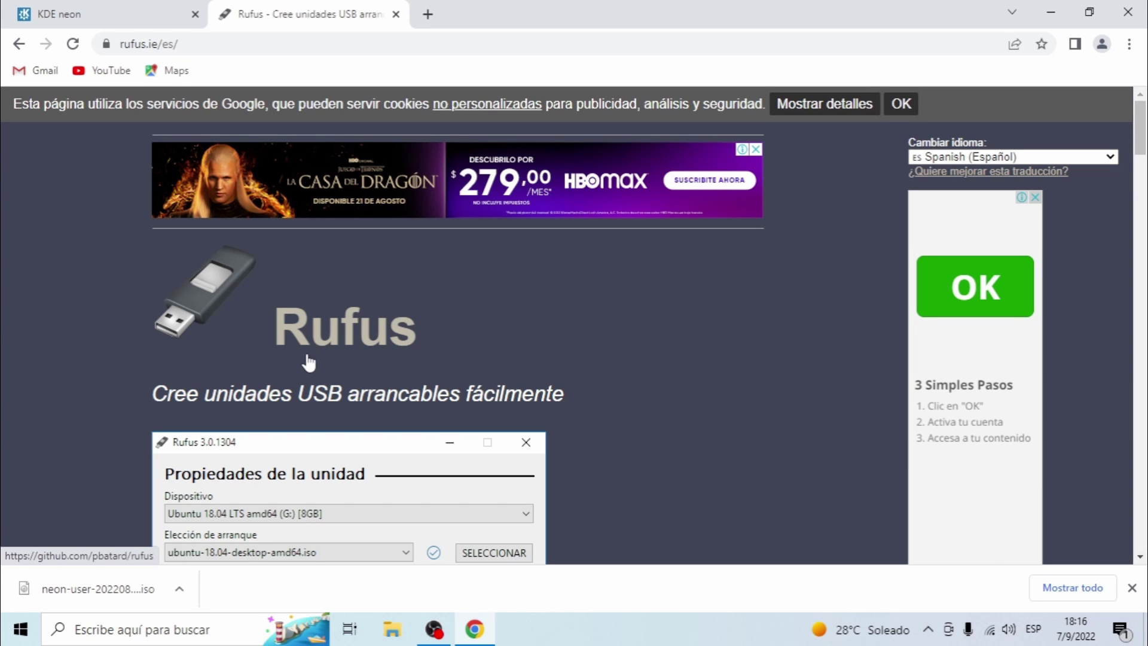
Download Rufus 3.20 Portable from the Rufus site and save it to the Desktop (Escritorio) as rufus-3.20p.
scroll(308, 363, down, 15)
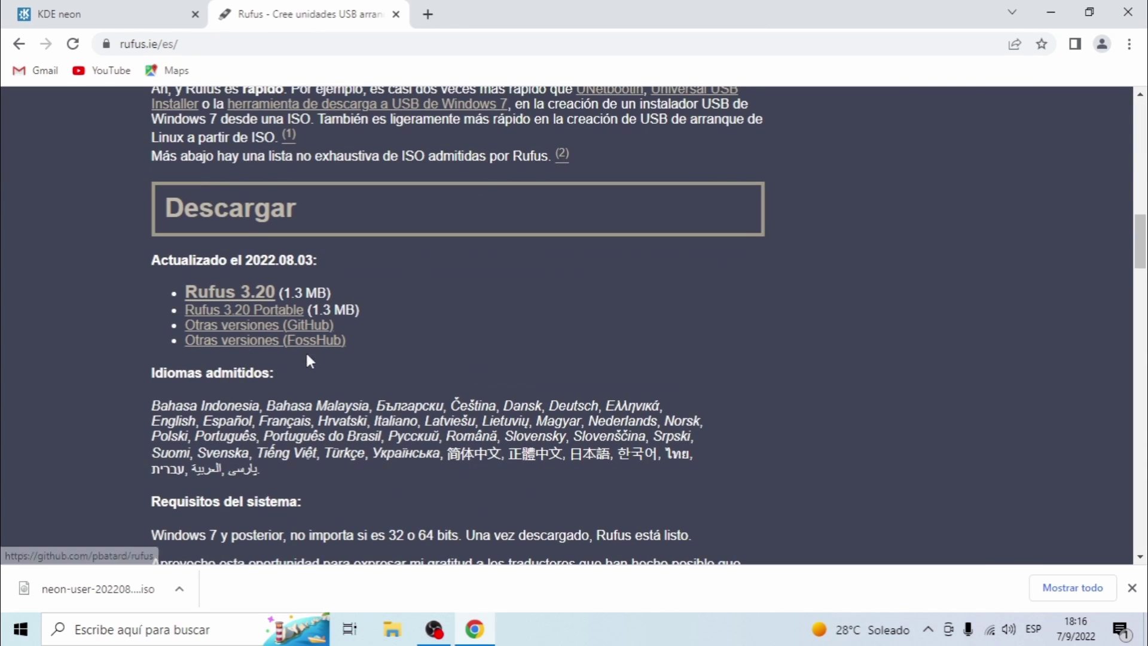
click(214, 312)
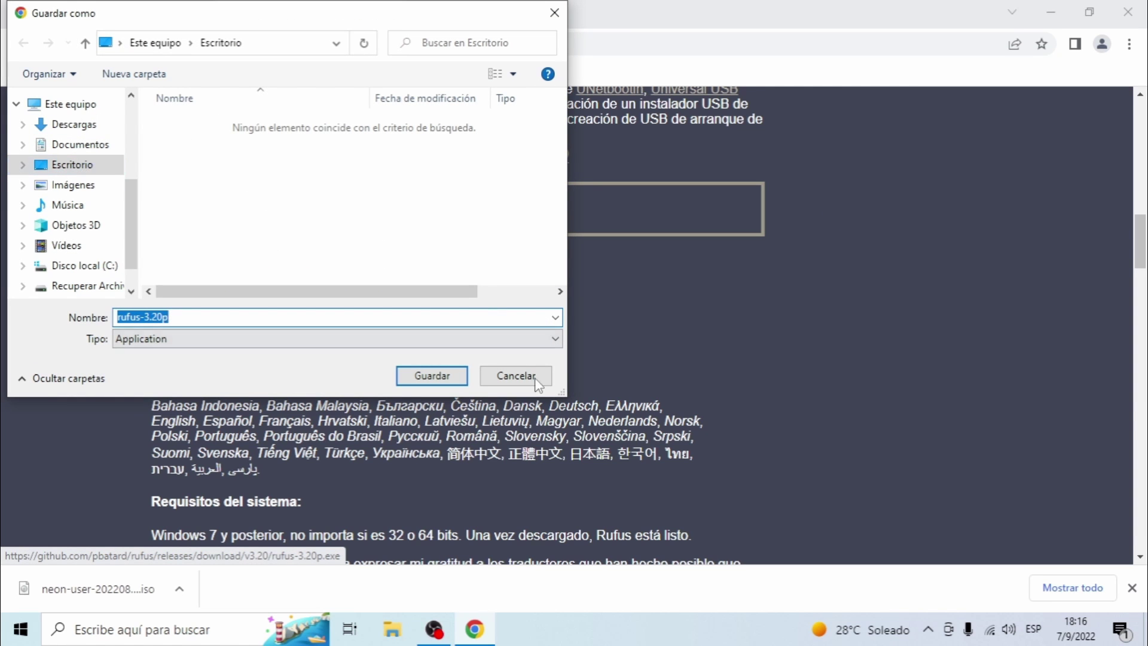
click(430, 375)
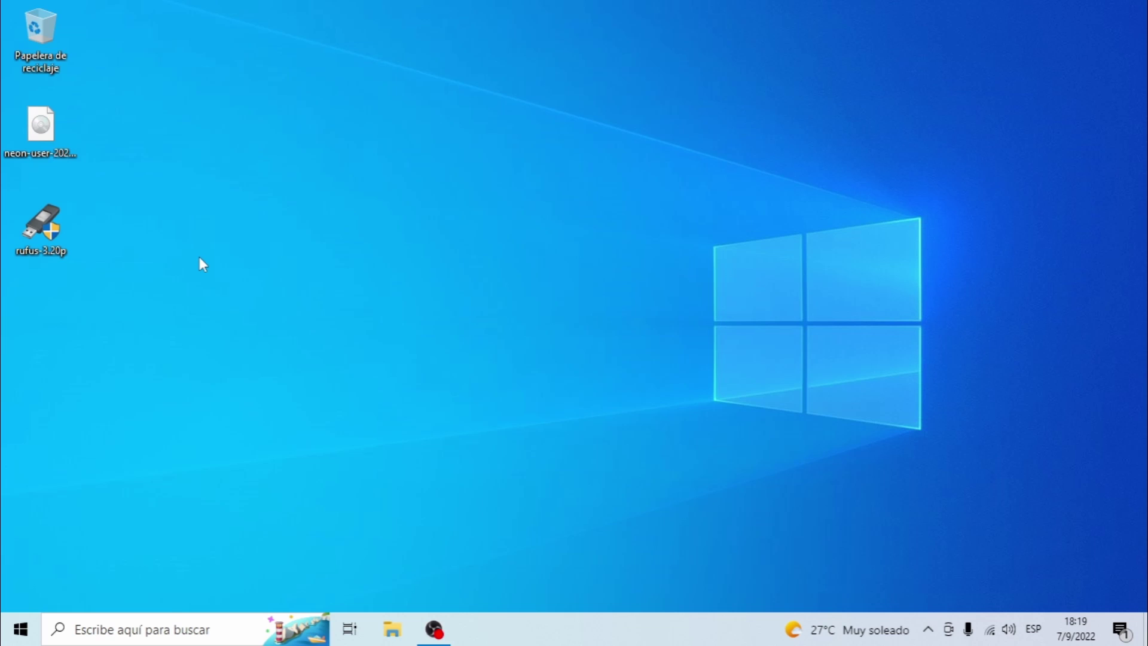
Launch rufus-3.20p from the desktop with permission to make changes, and allow it to look for updates online.
click(45, 240)
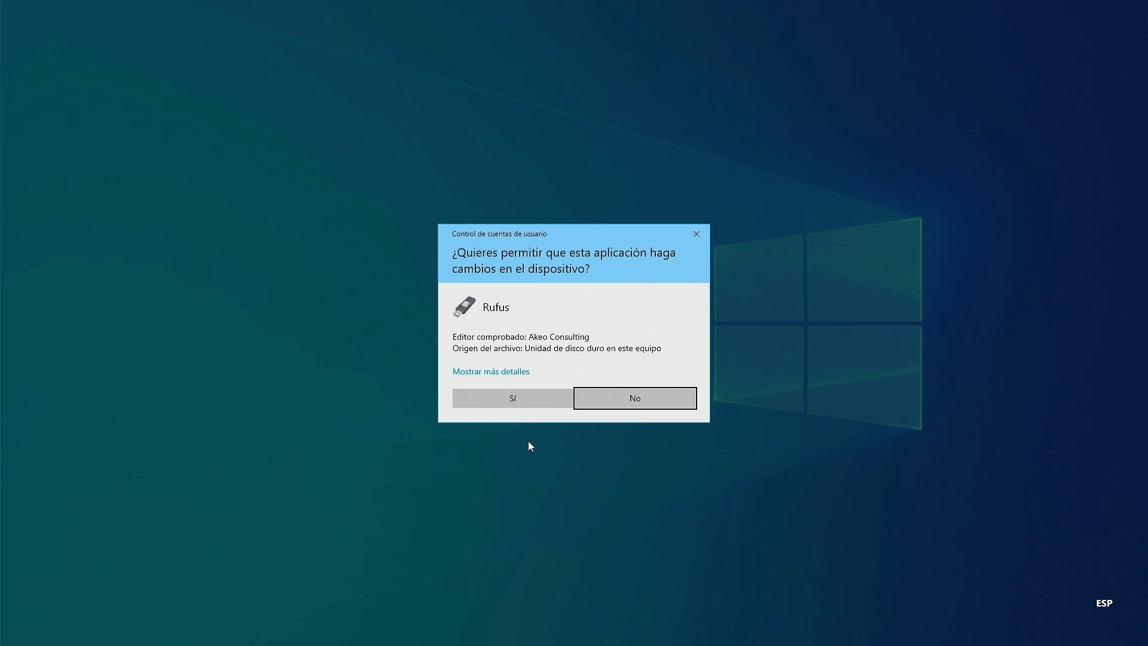
click(514, 400)
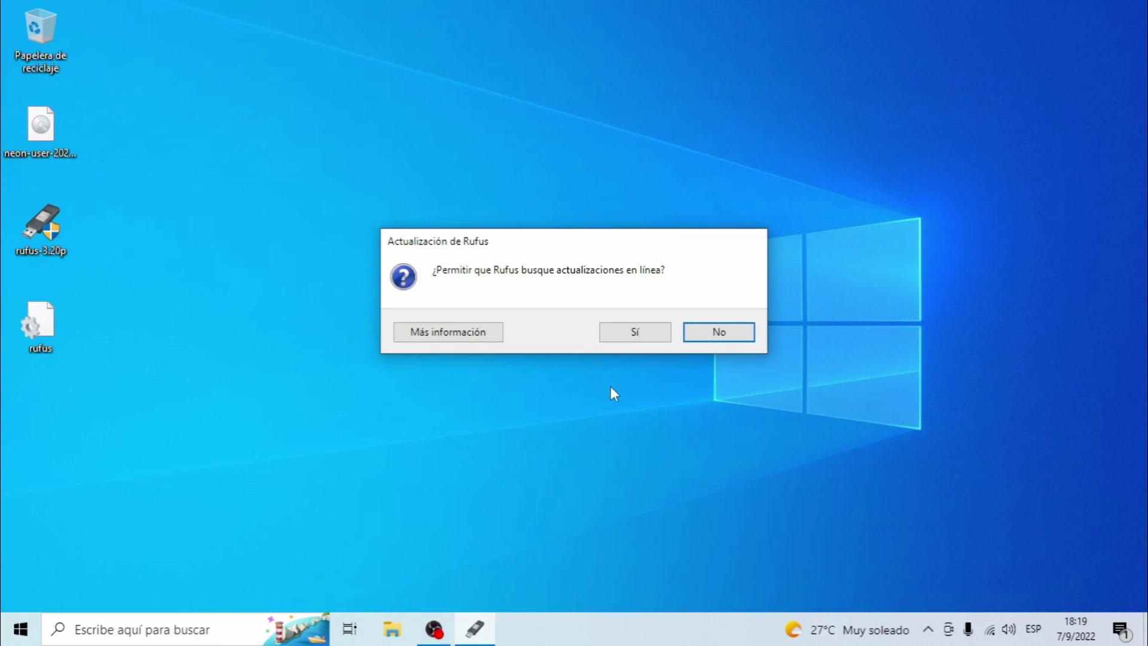
click(635, 339)
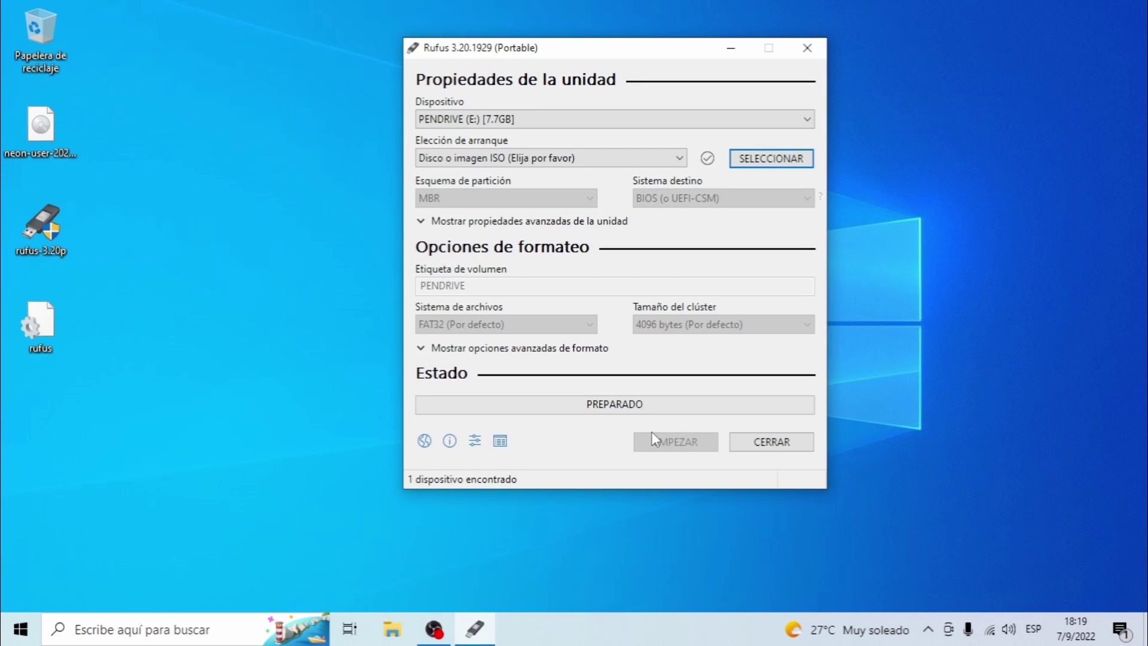
drag(632, 47, 571, 57)
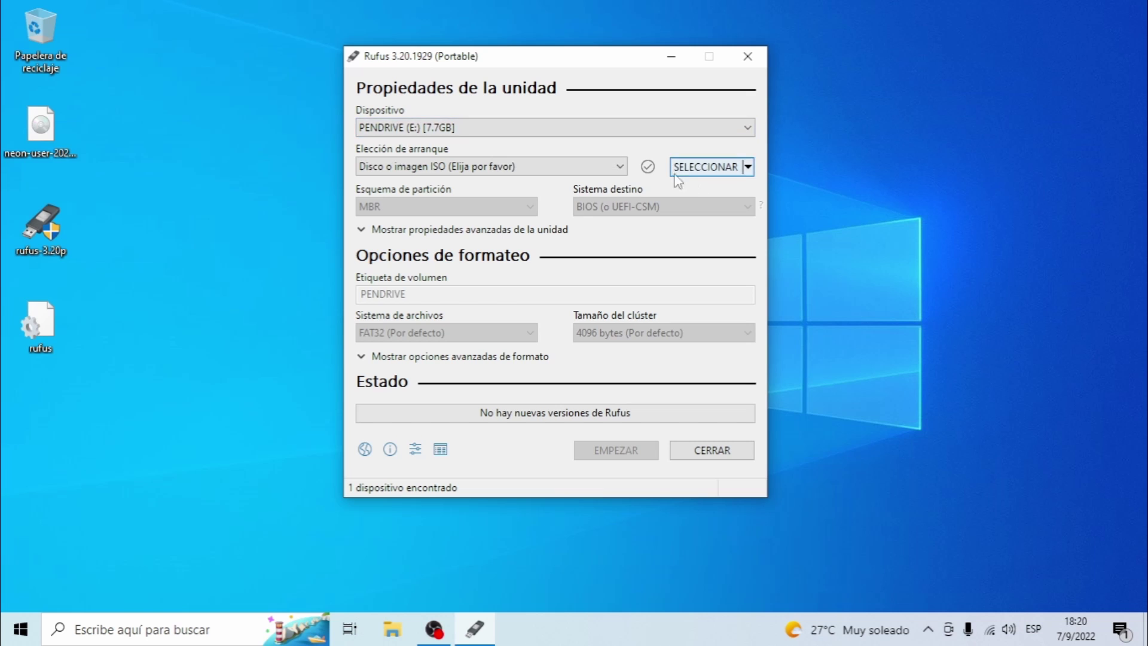
click(706, 167)
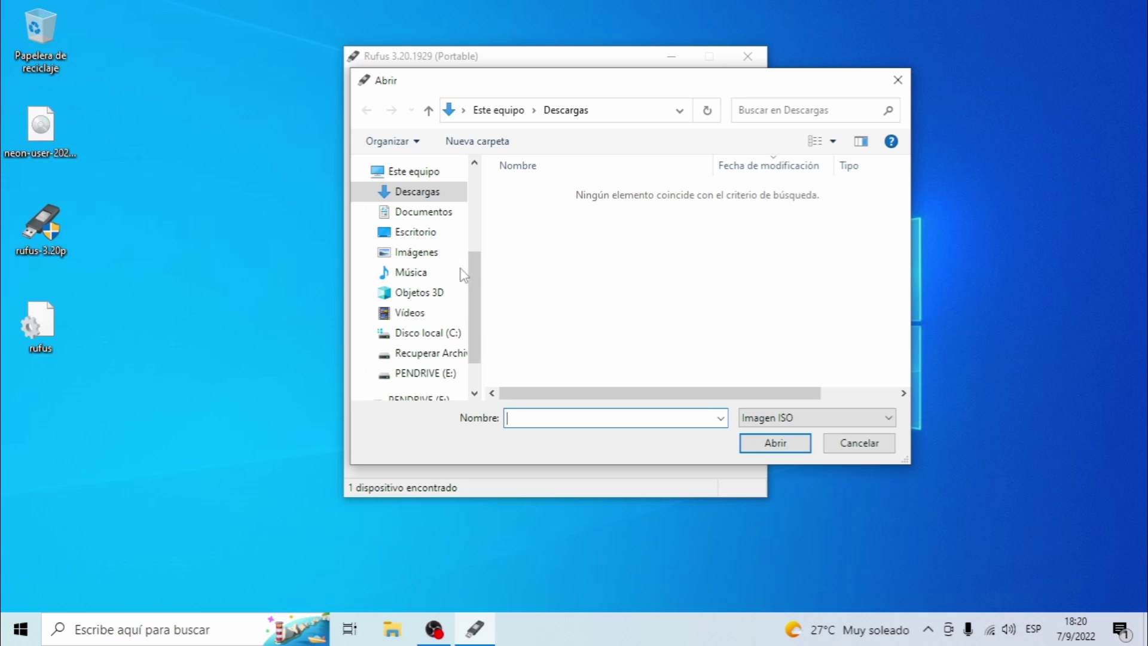
click(418, 233)
click(539, 190)
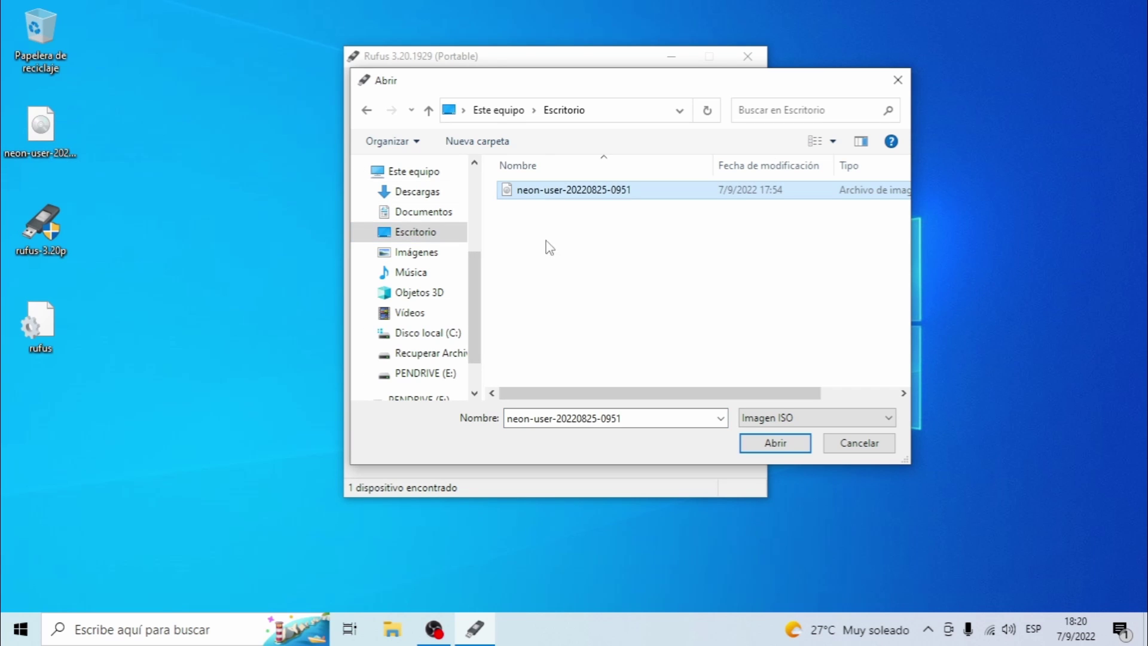
double_click(534, 191)
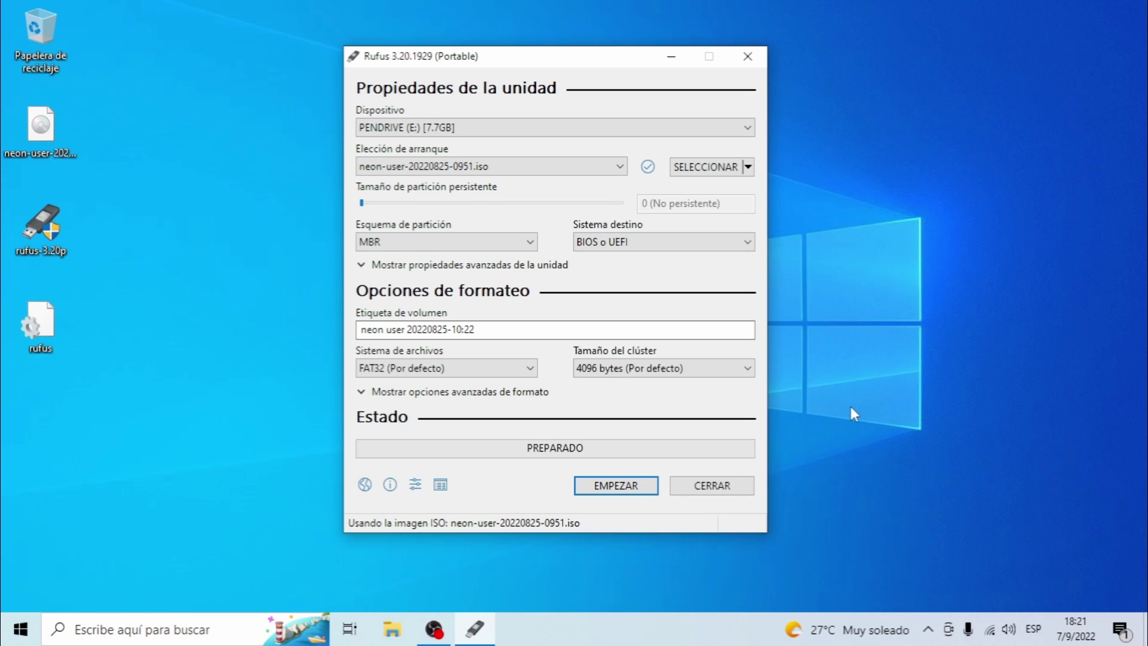
Write the image to the PENDRIVE (E:) drive in ISO image mode, accepting the Syslinux file download and data erasure, and close Rufus.
click(616, 486)
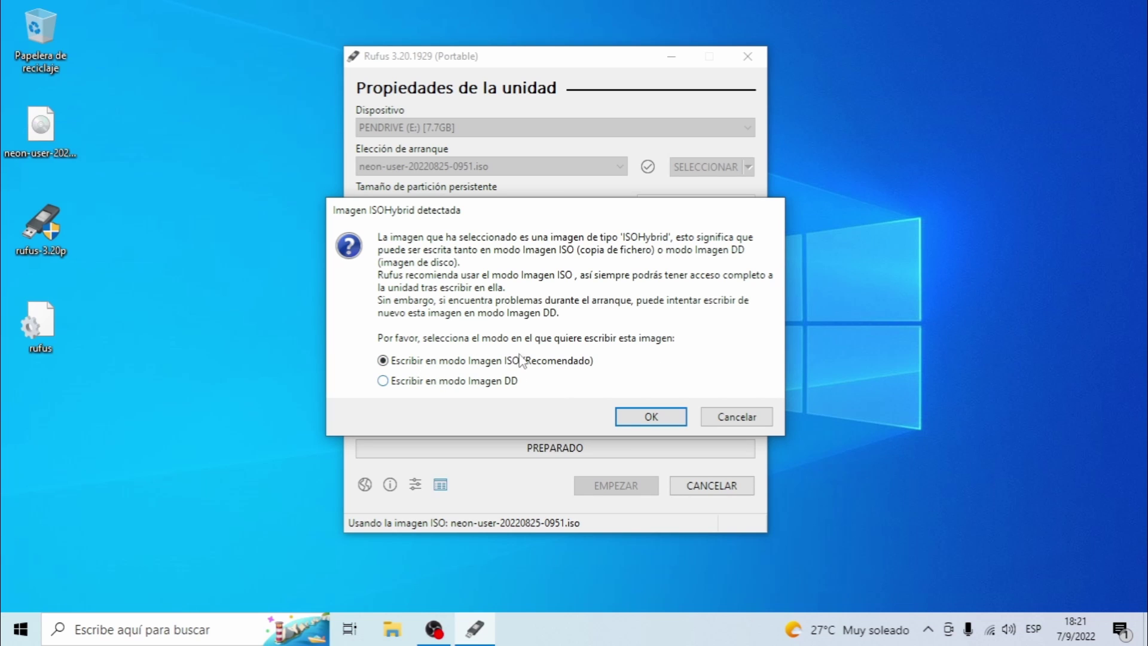
click(674, 422)
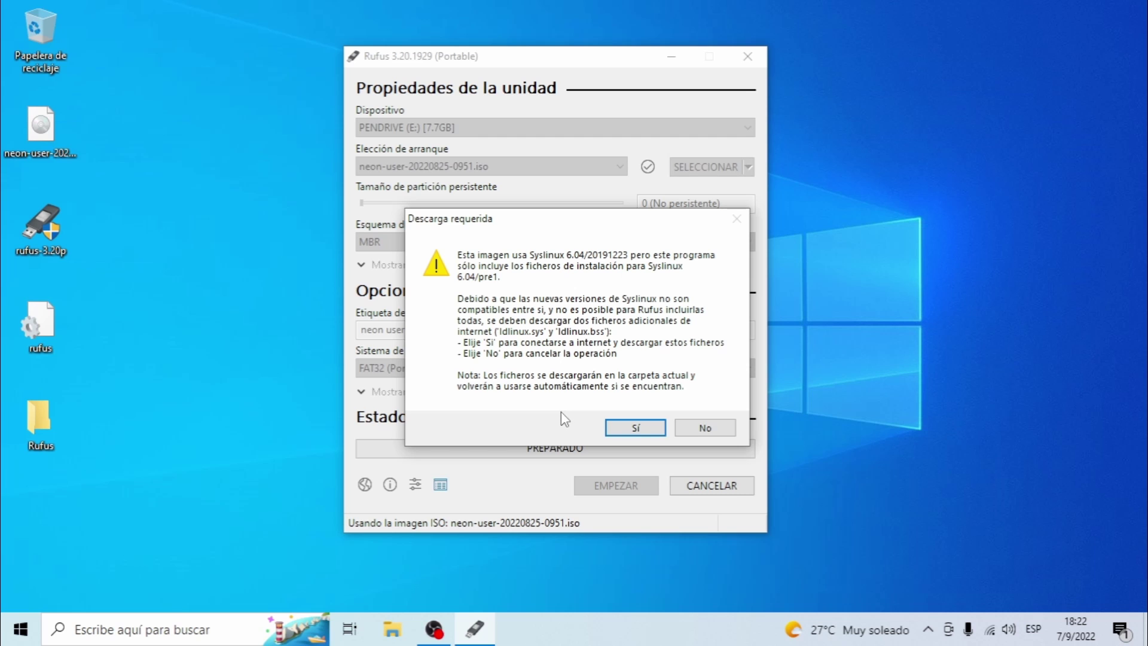
click(622, 428)
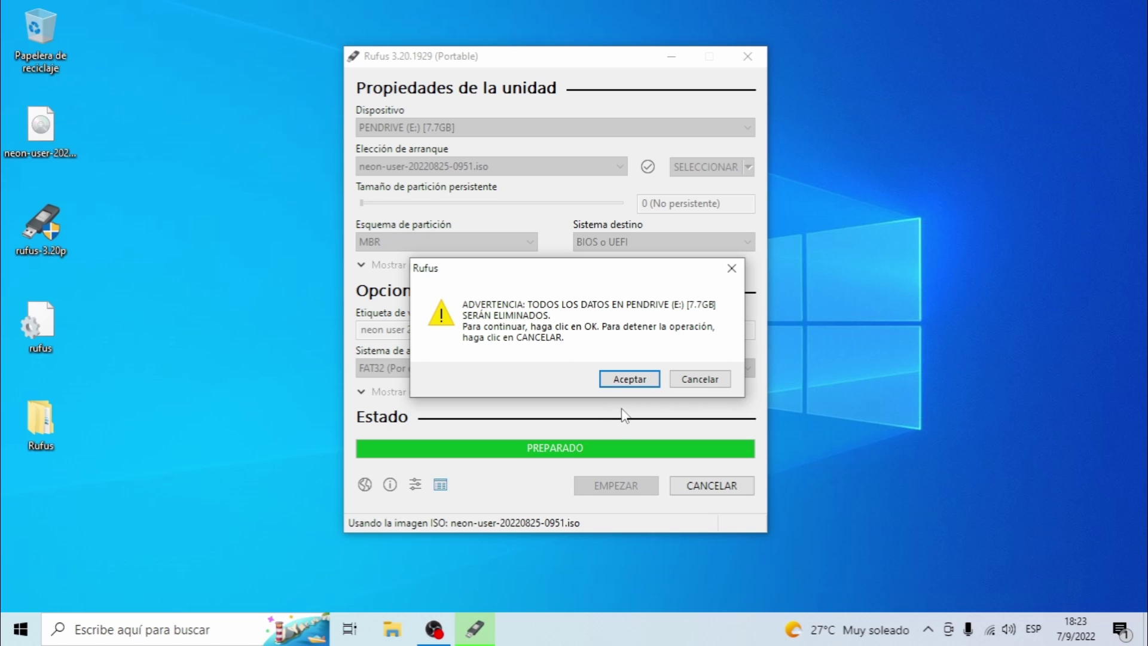
click(651, 384)
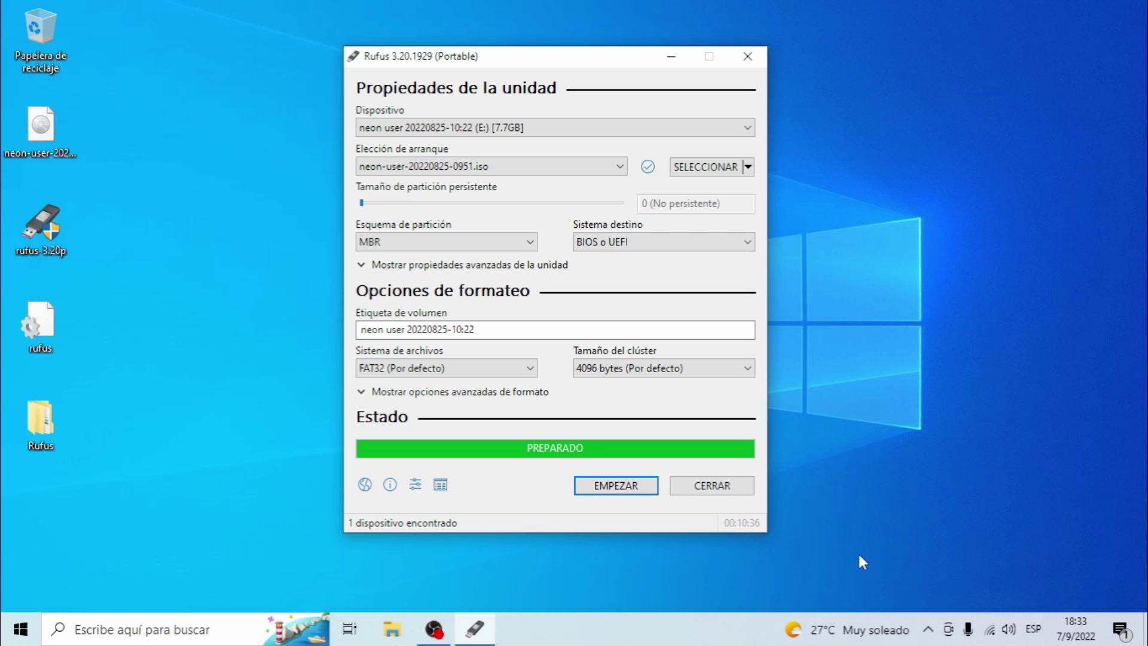
click(711, 485)
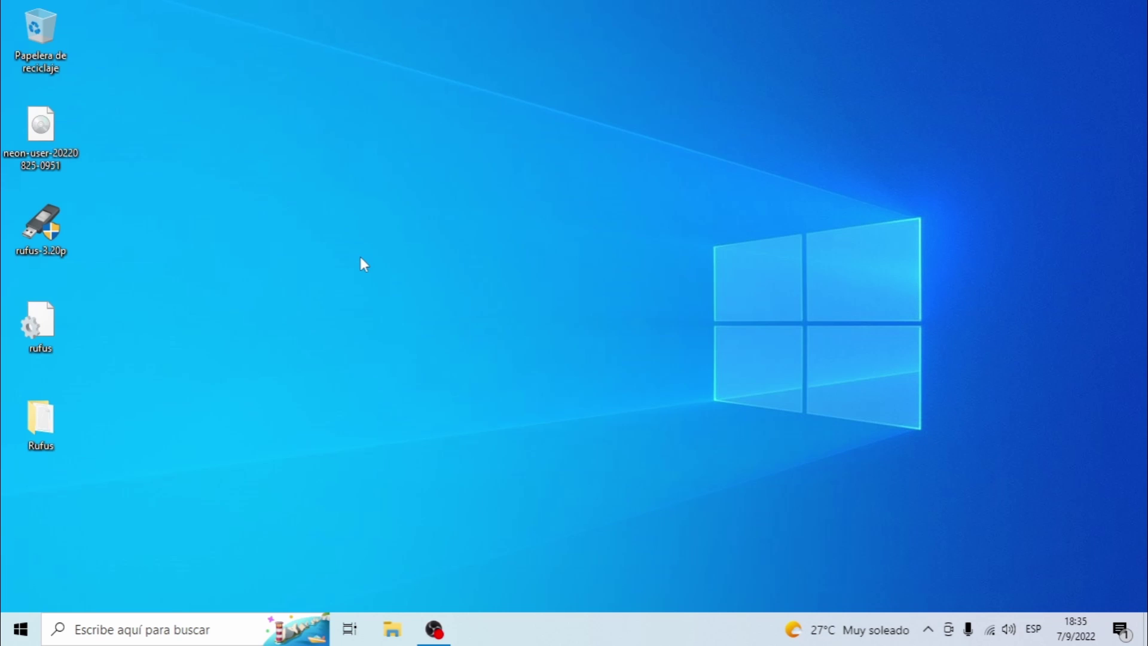
Delete the neon ISO, the Rufus program, its settings file and the Rufus folder from the desktop, and empty the Recycle Bin.
drag(2, 84, 173, 468)
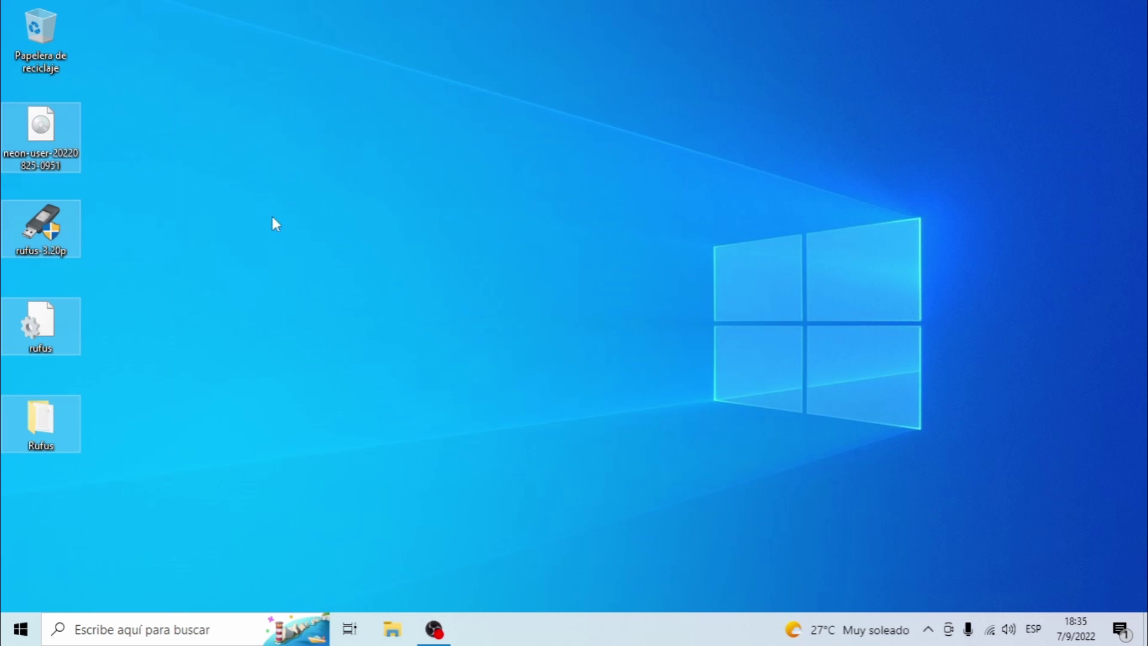
right_click(64, 214)
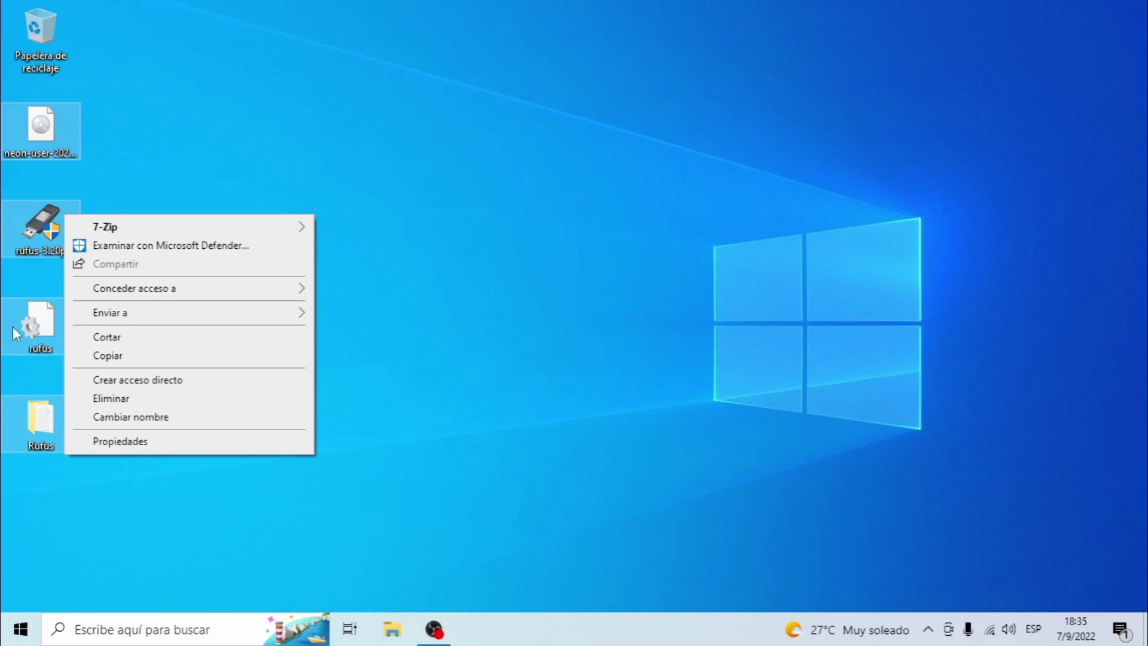
click(126, 401)
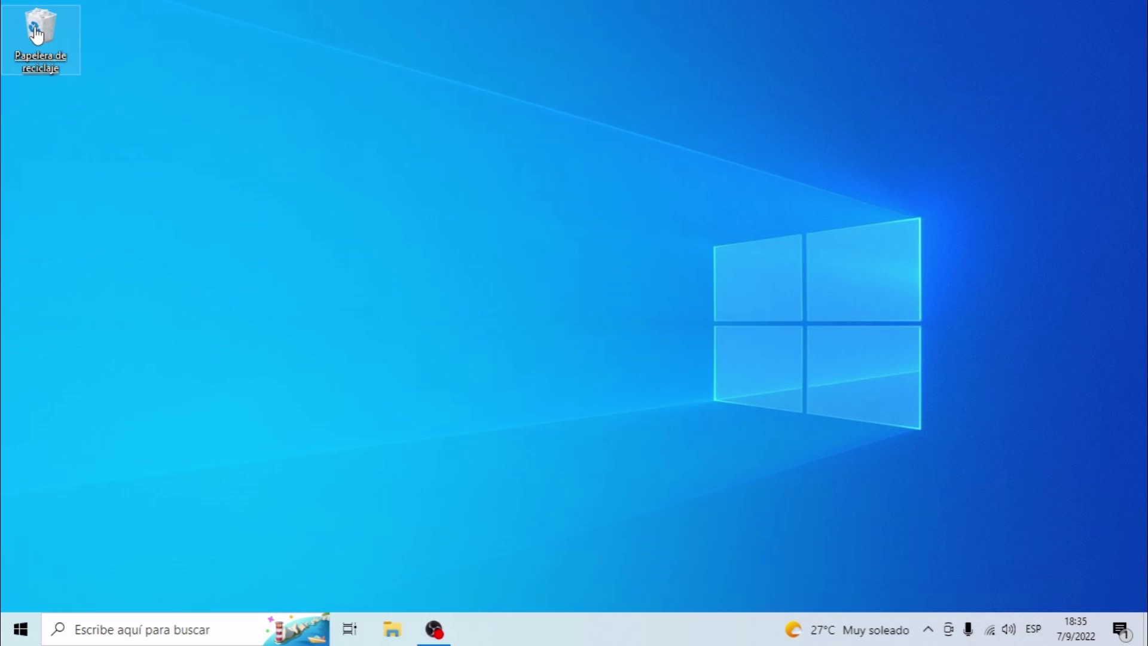
right_click(32, 27)
click(103, 59)
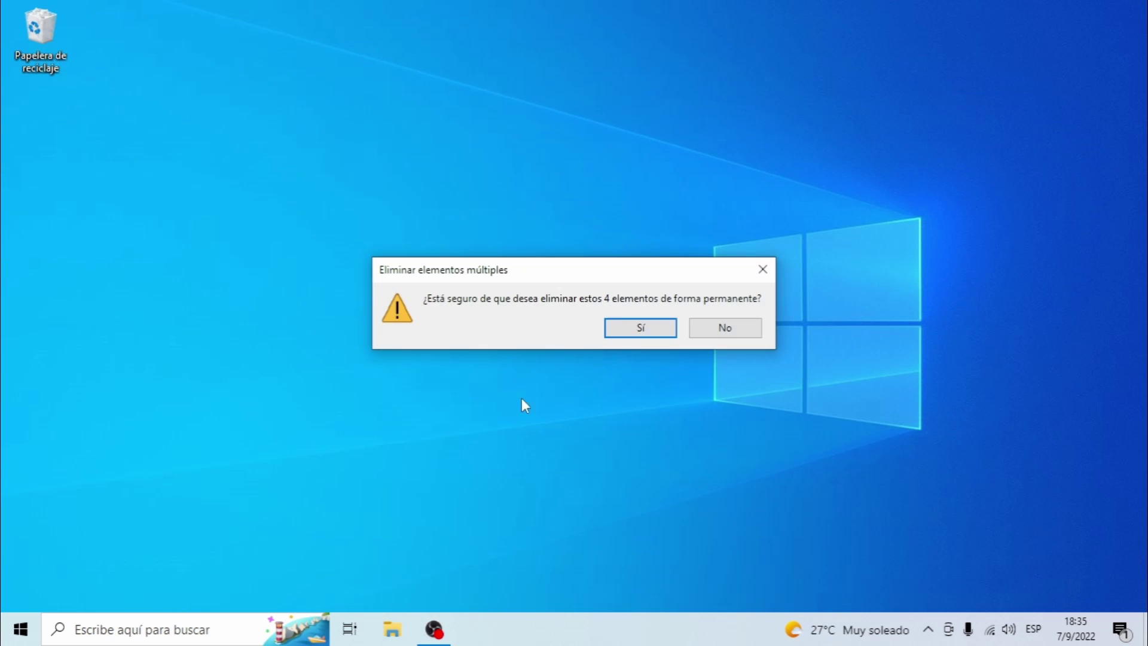
click(636, 329)
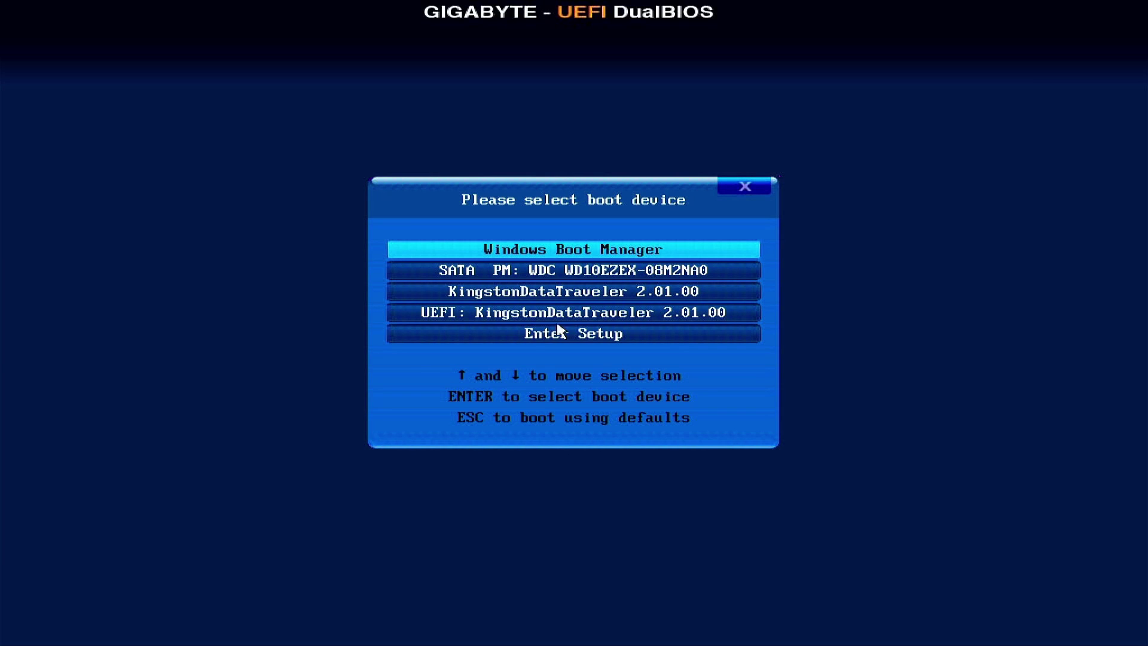
Boot from UEFI: KingstonDataTraveler 2.01.00 into the standard KDE neon live session, skipping the filesystem check.
click(456, 310)
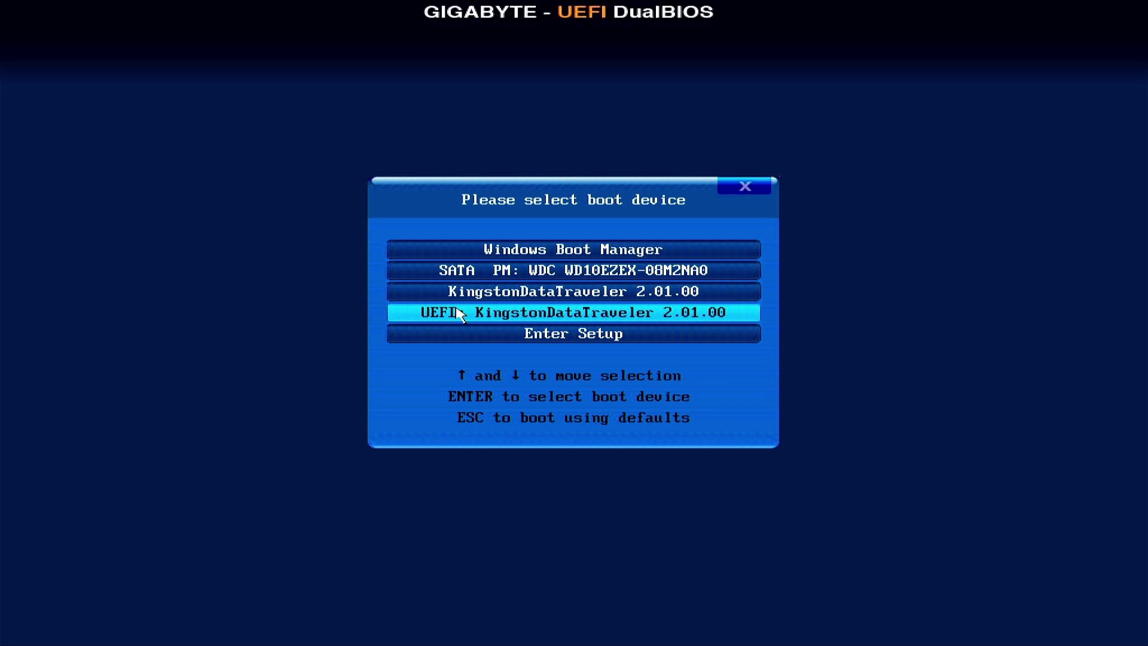
key(Return)
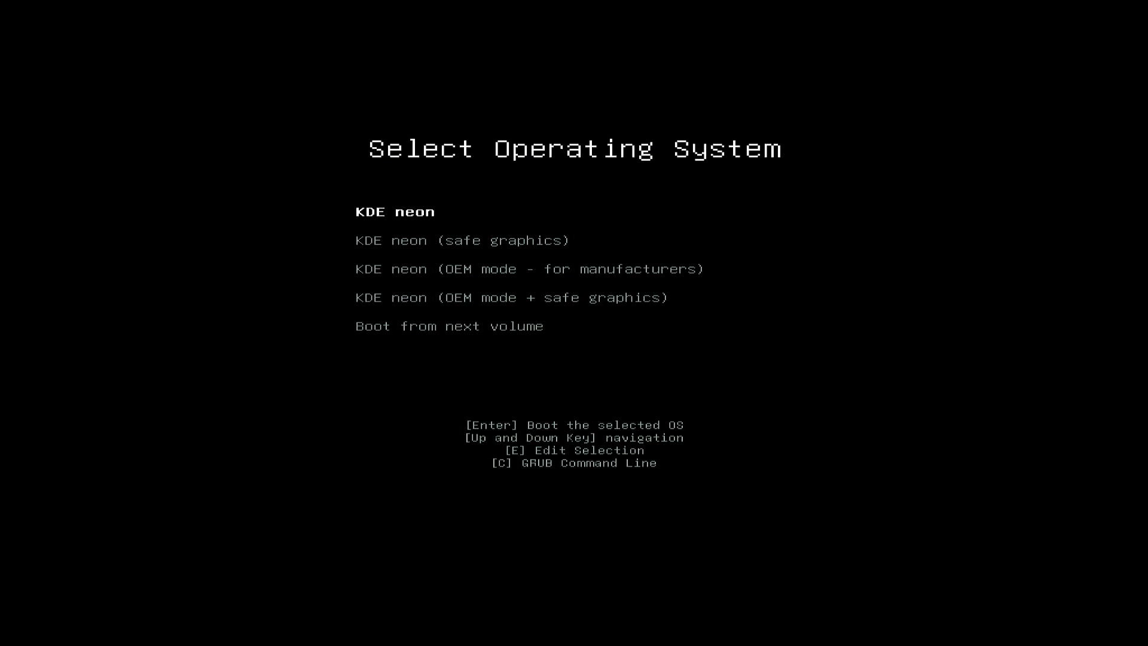
key(Return)
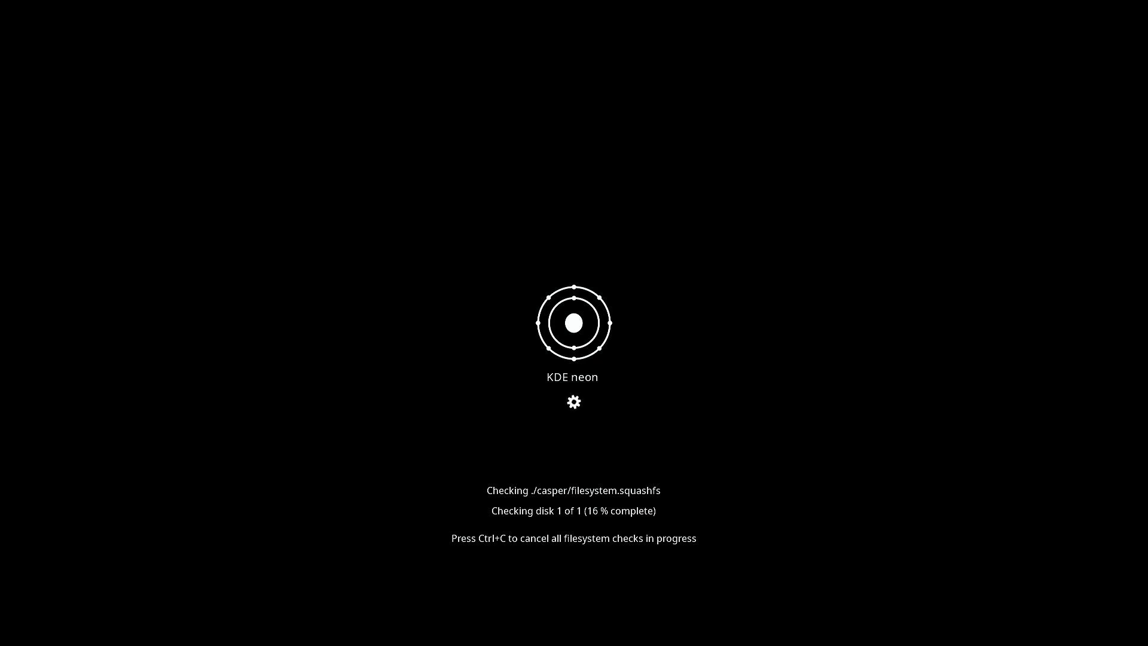
key(ctrl+c)
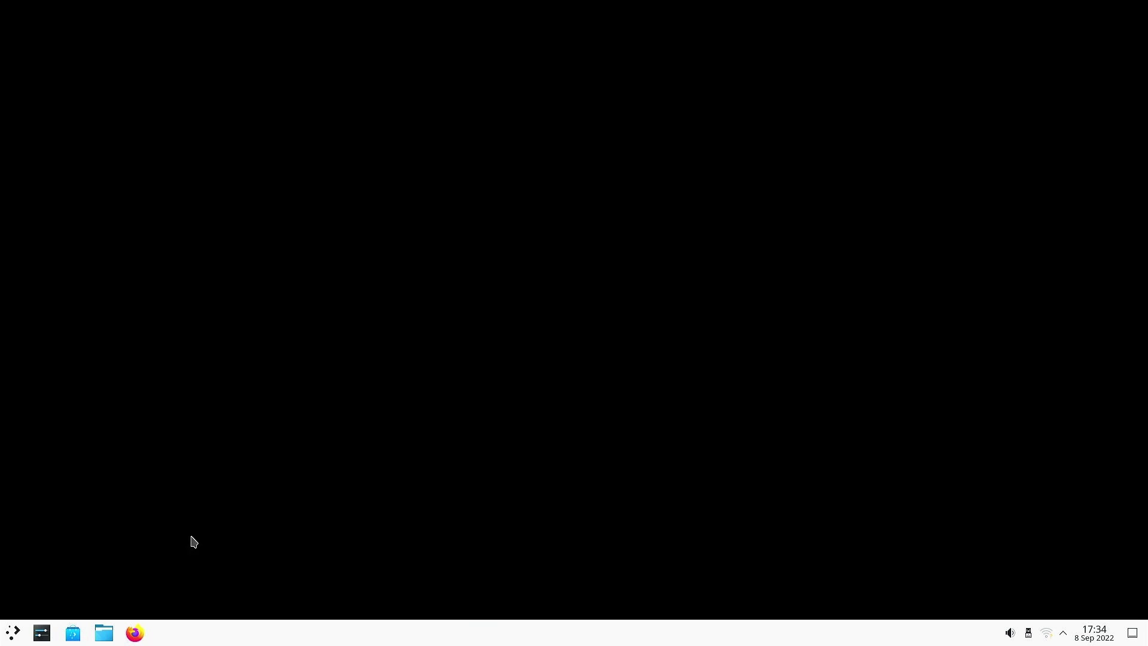
Browse in a maximized Dolphin file manager to the Users/ASTecno/Pictures folder on the Basic data partition.
click(105, 636)
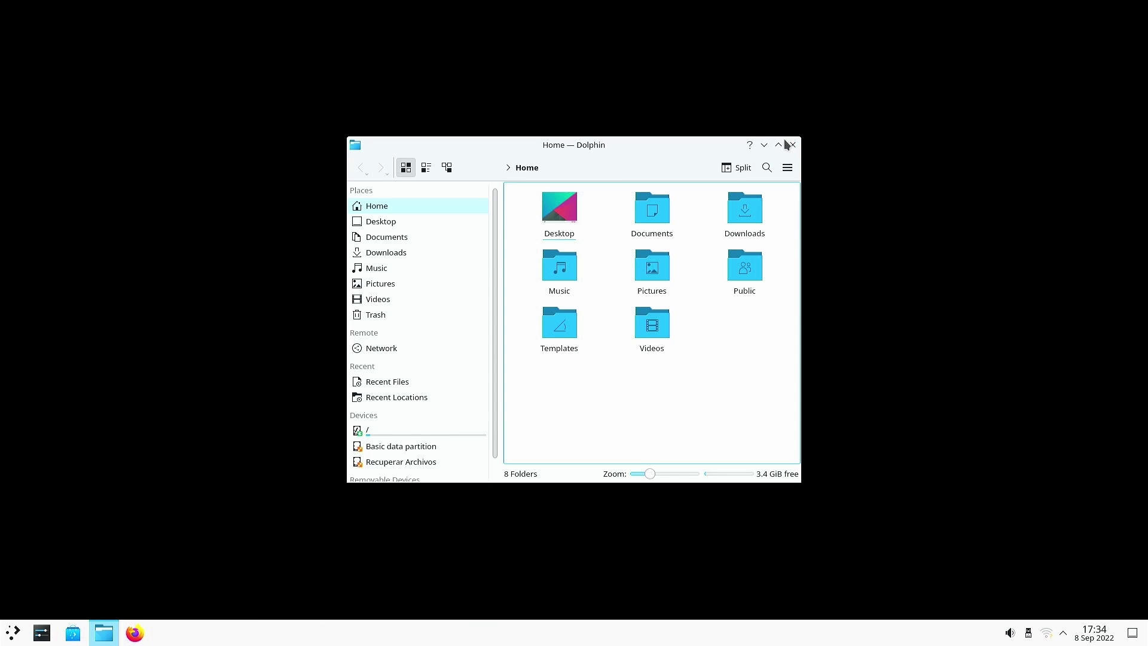
click(779, 146)
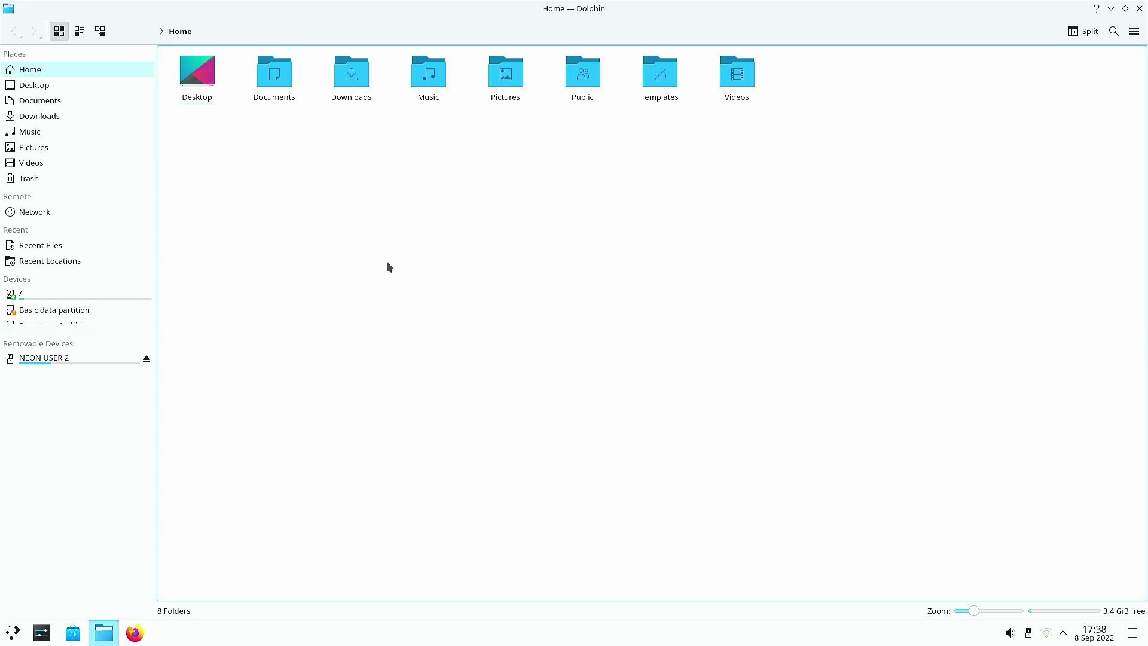
click(29, 311)
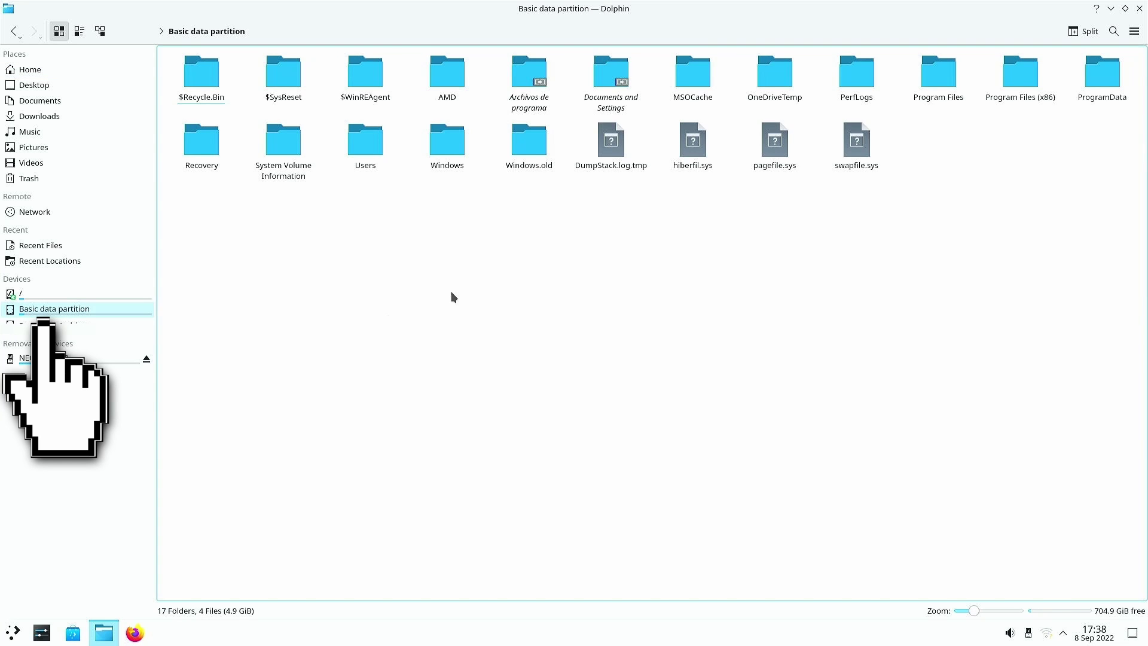
click(375, 142)
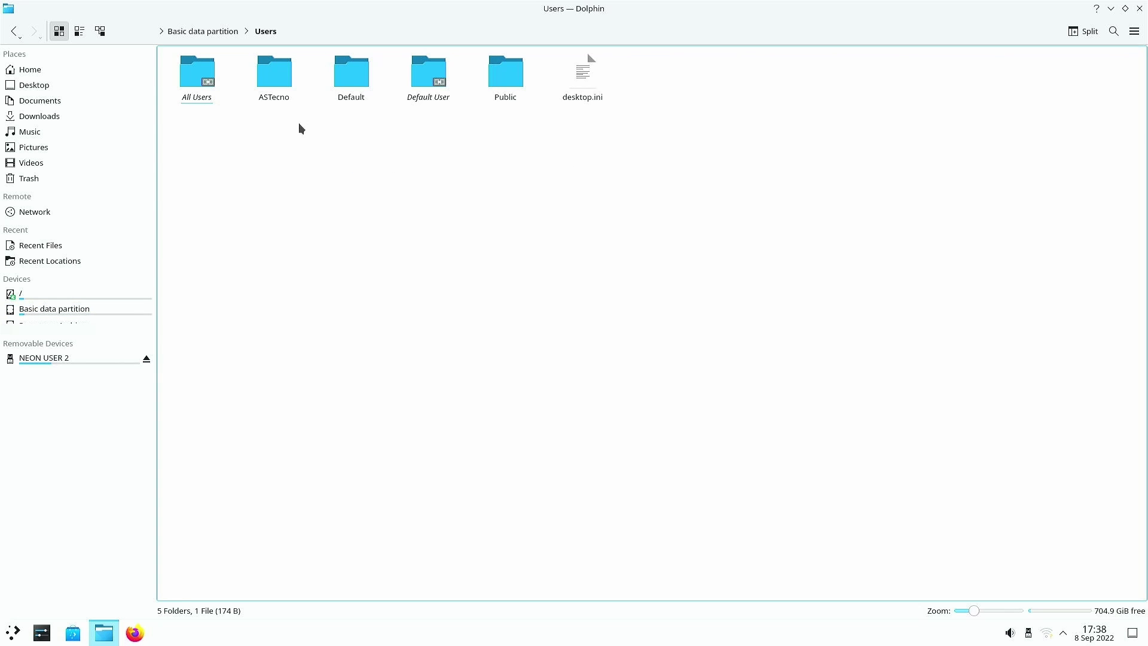
click(280, 87)
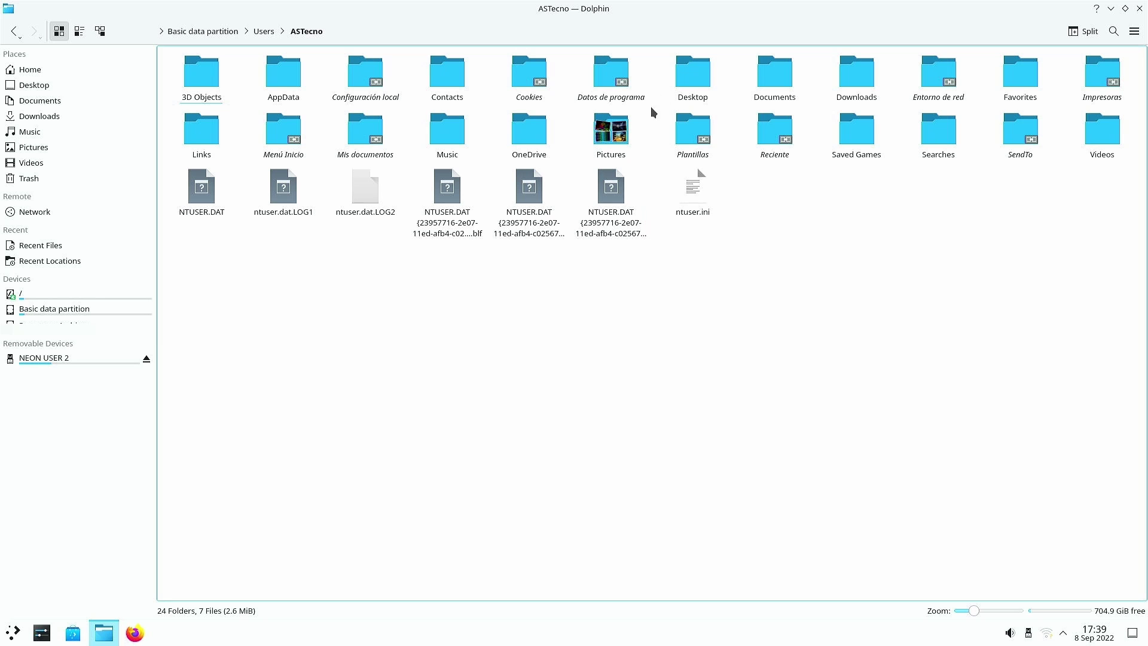
click(622, 133)
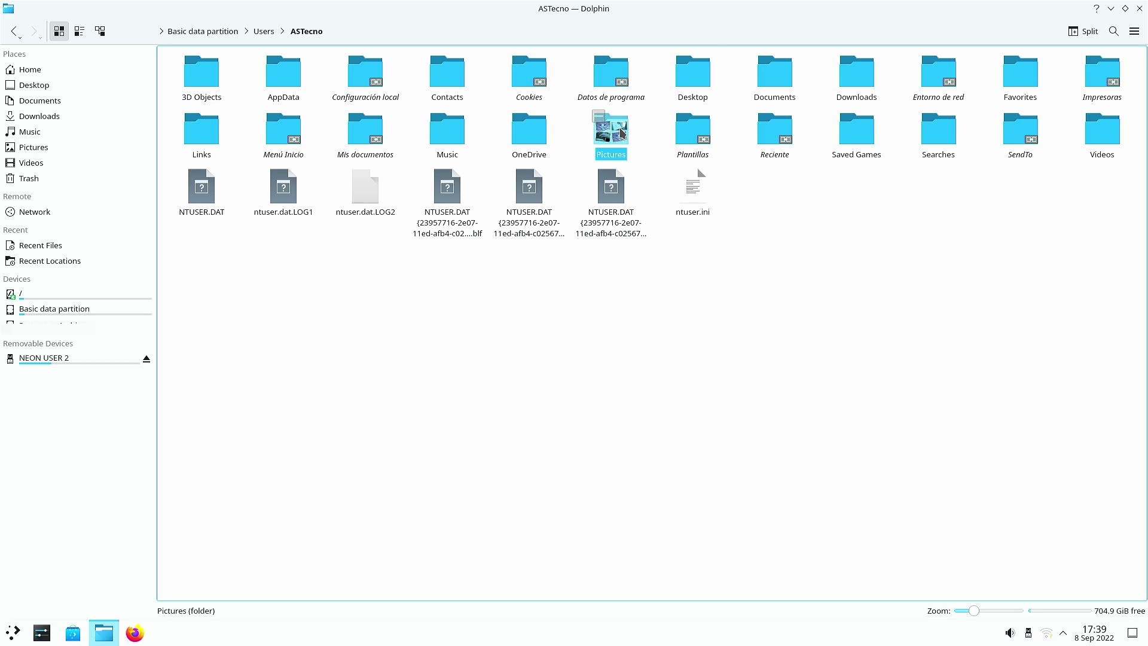
click(622, 133)
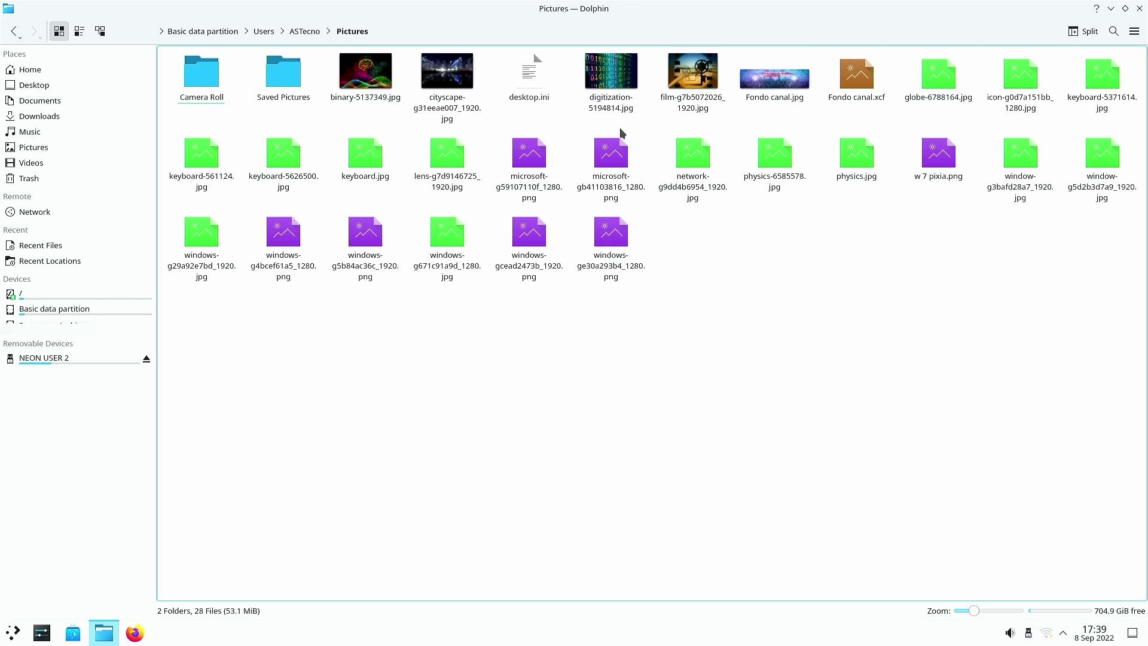
Copy the physics-6585578.jpg image from the Pictures folder to the clipboard.
right_click(785, 157)
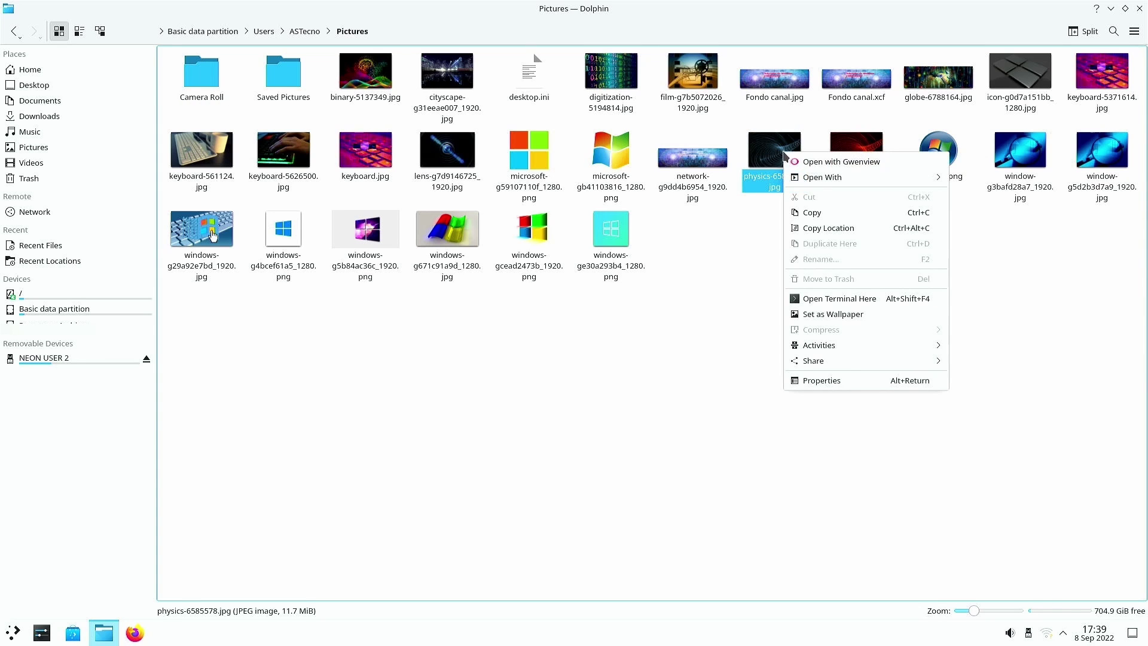
click(831, 212)
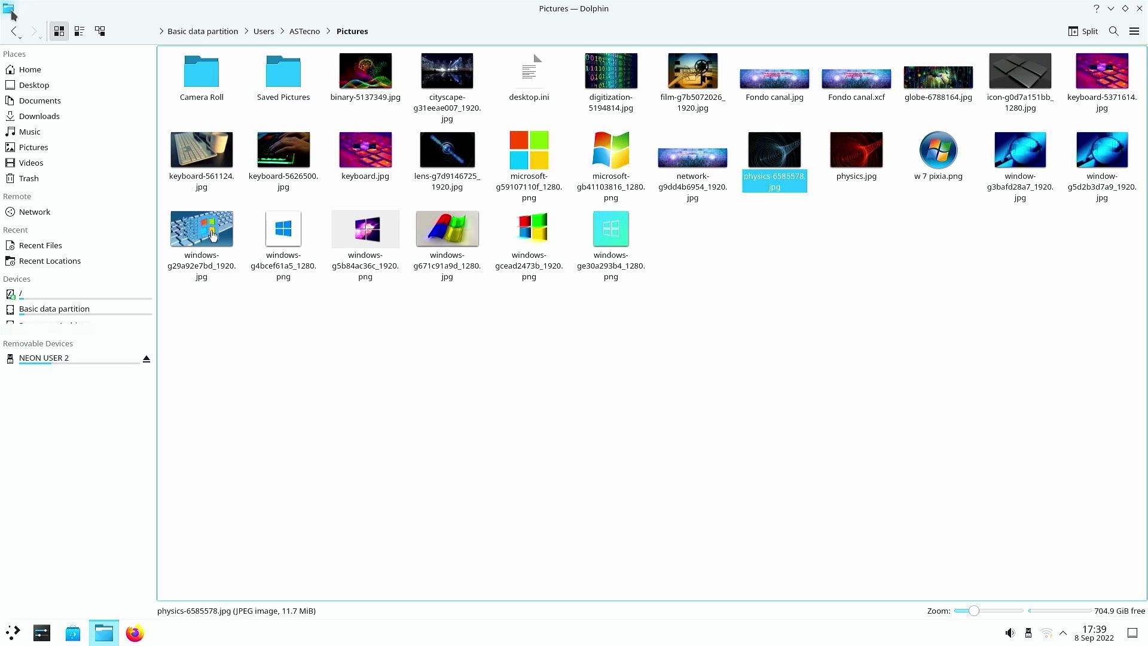
Copy the whole Pictures folder from the ASTecno user folder into the root of the newly connected removable drive.
click(14, 31)
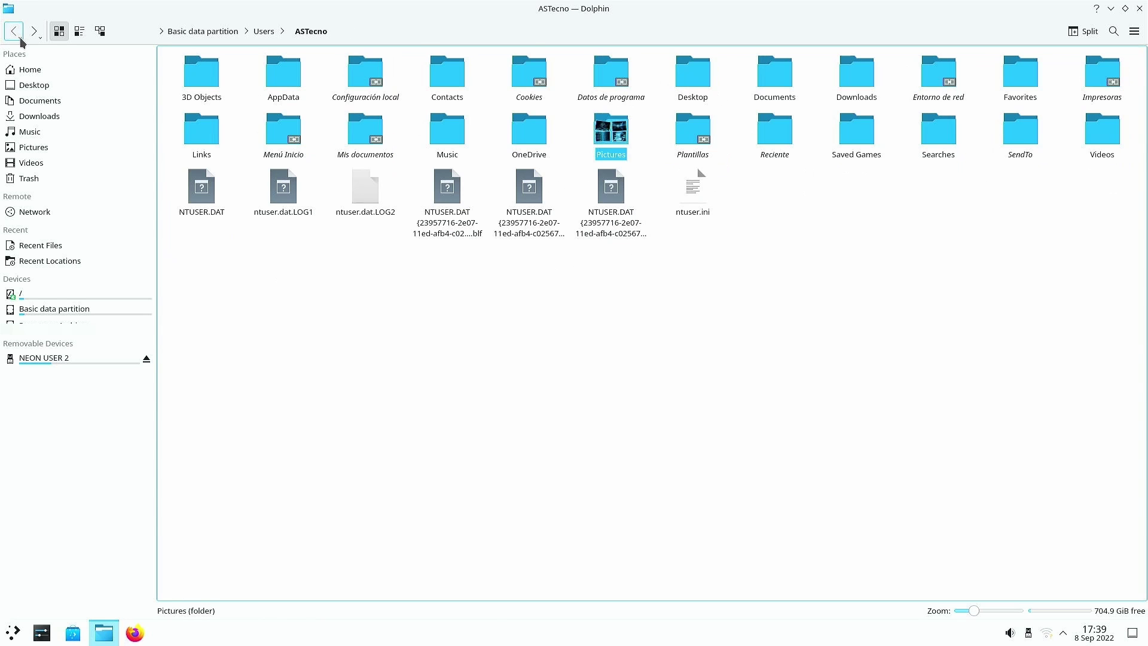
right_click(603, 127)
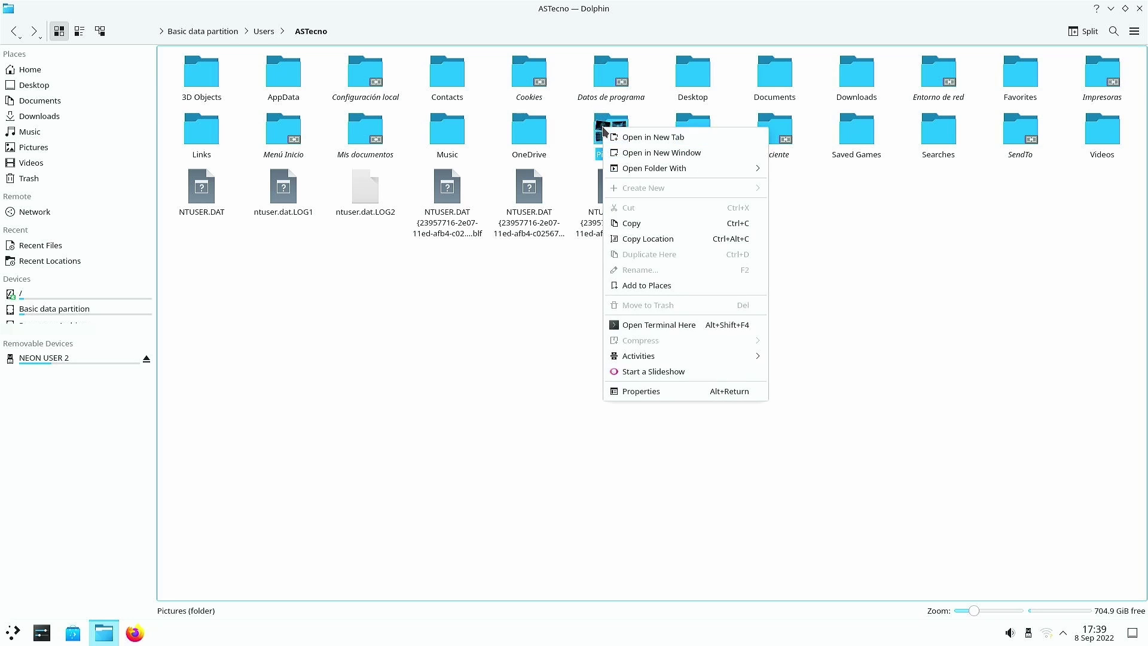
click(638, 229)
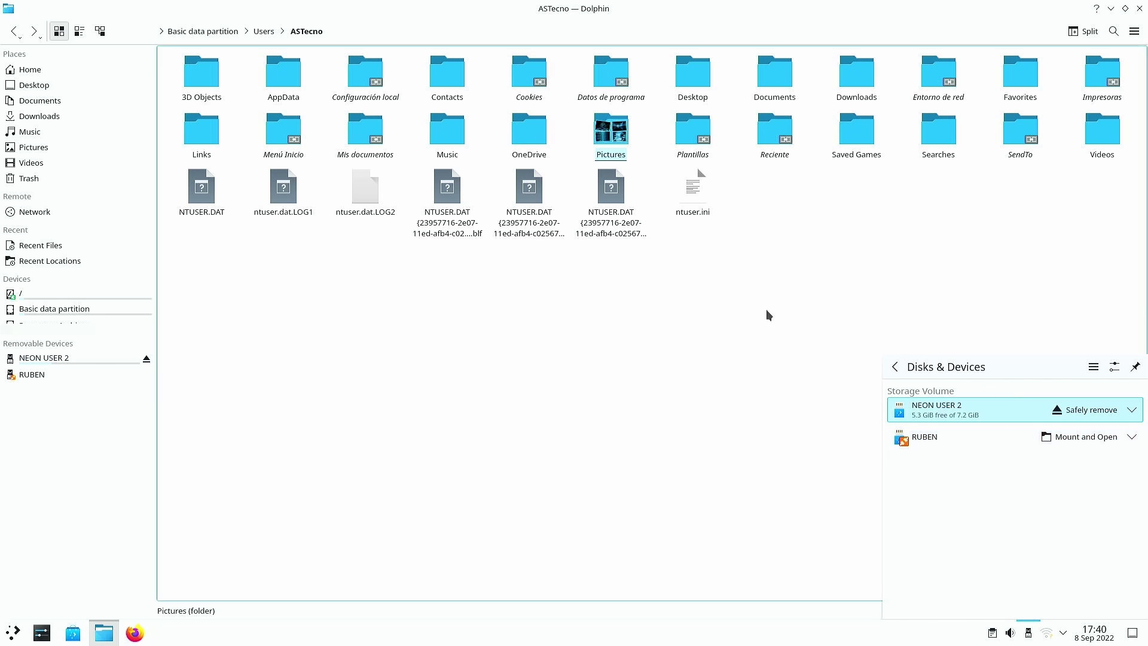
click(38, 376)
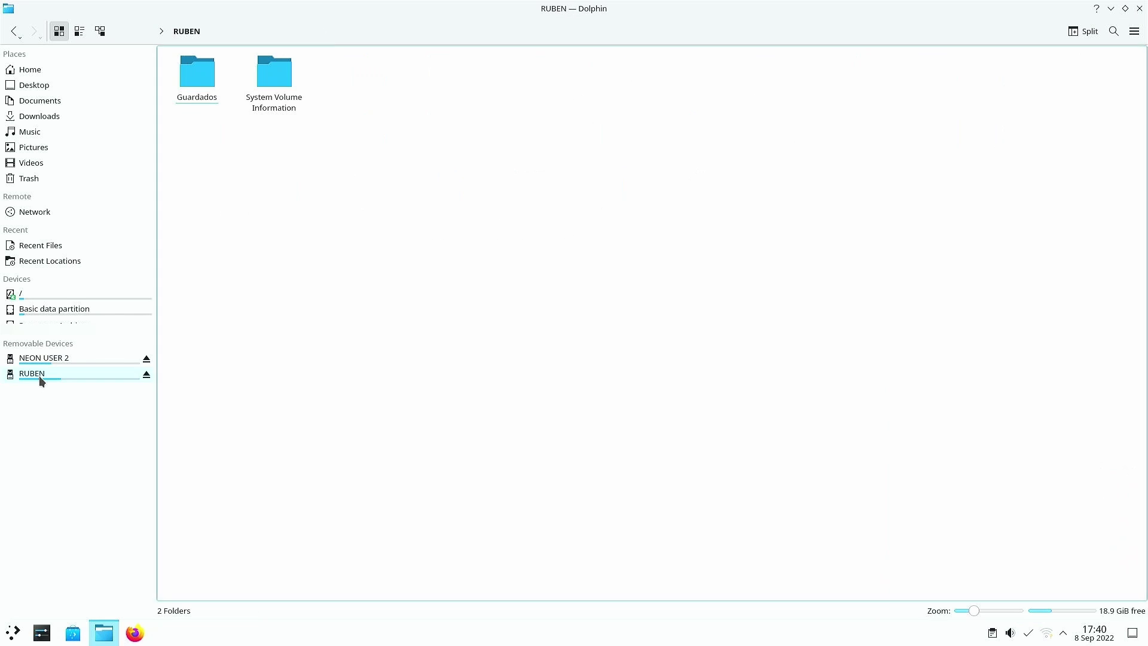
right_click(397, 170)
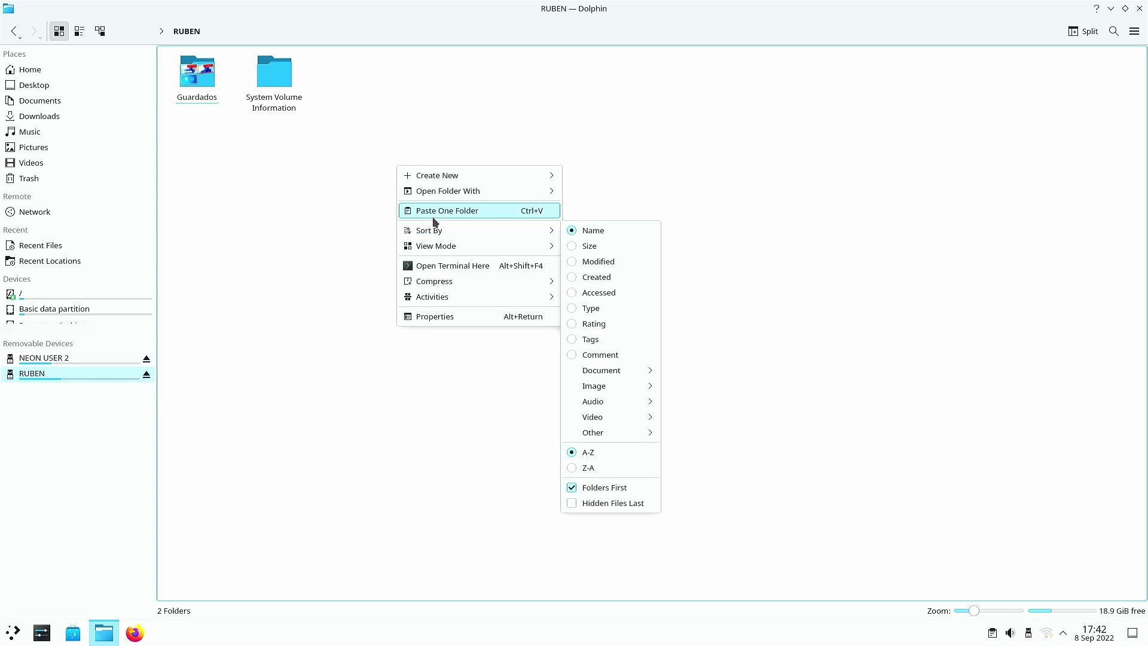
click(476, 209)
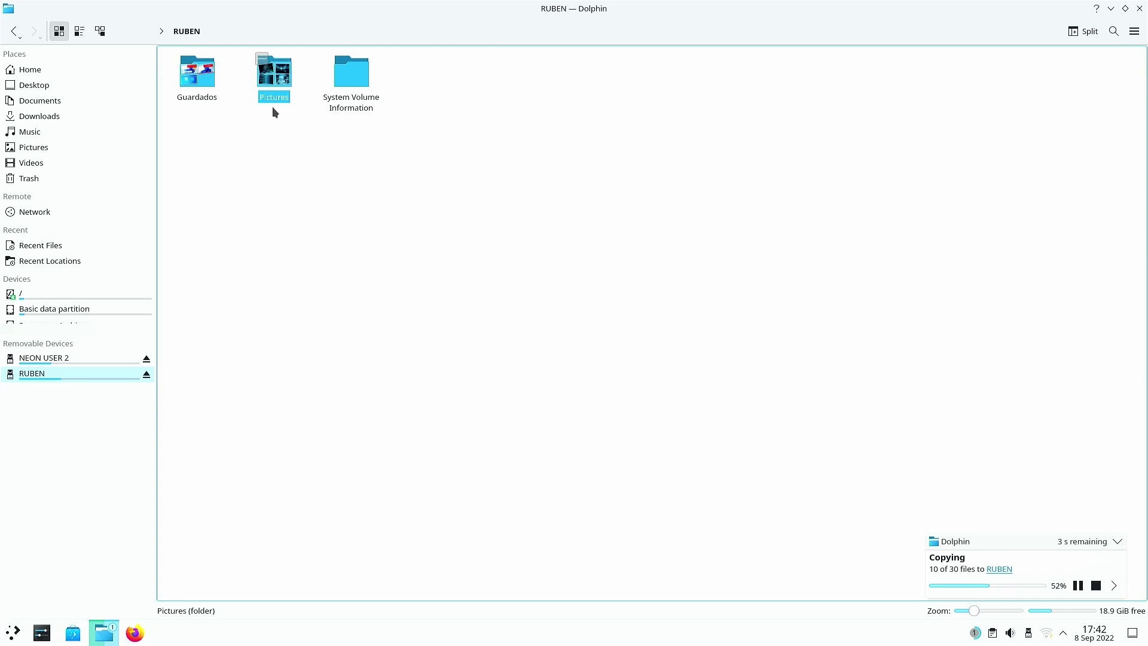
Check the files inside the copied Pictures folder on the removable drive and return to the drive's root.
click(281, 75)
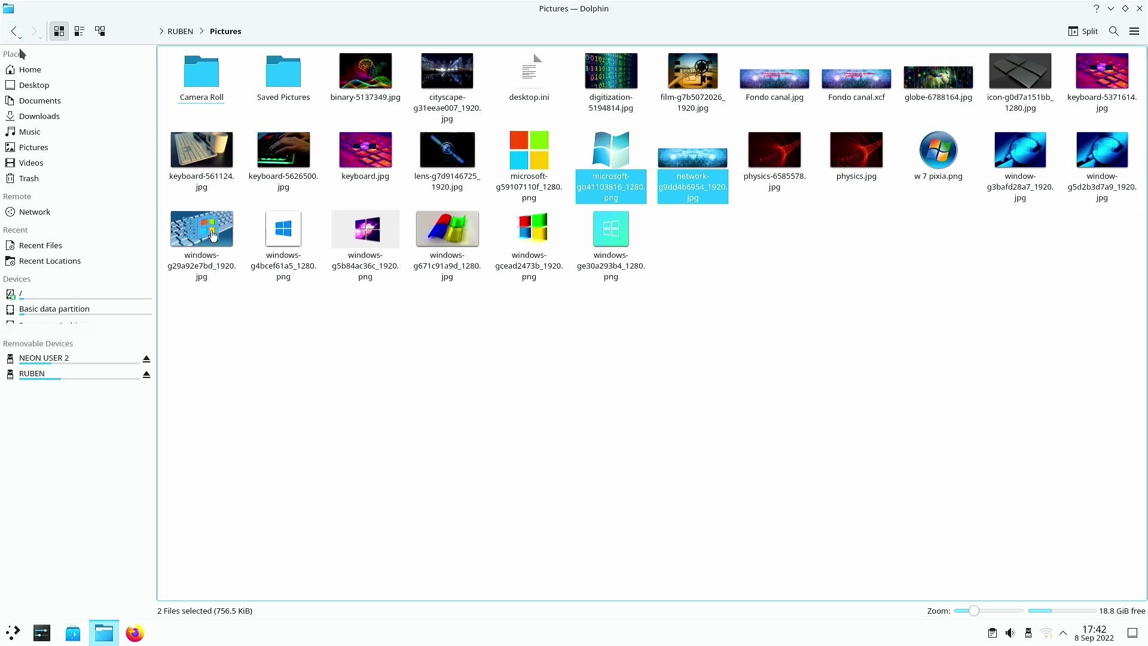
click(13, 31)
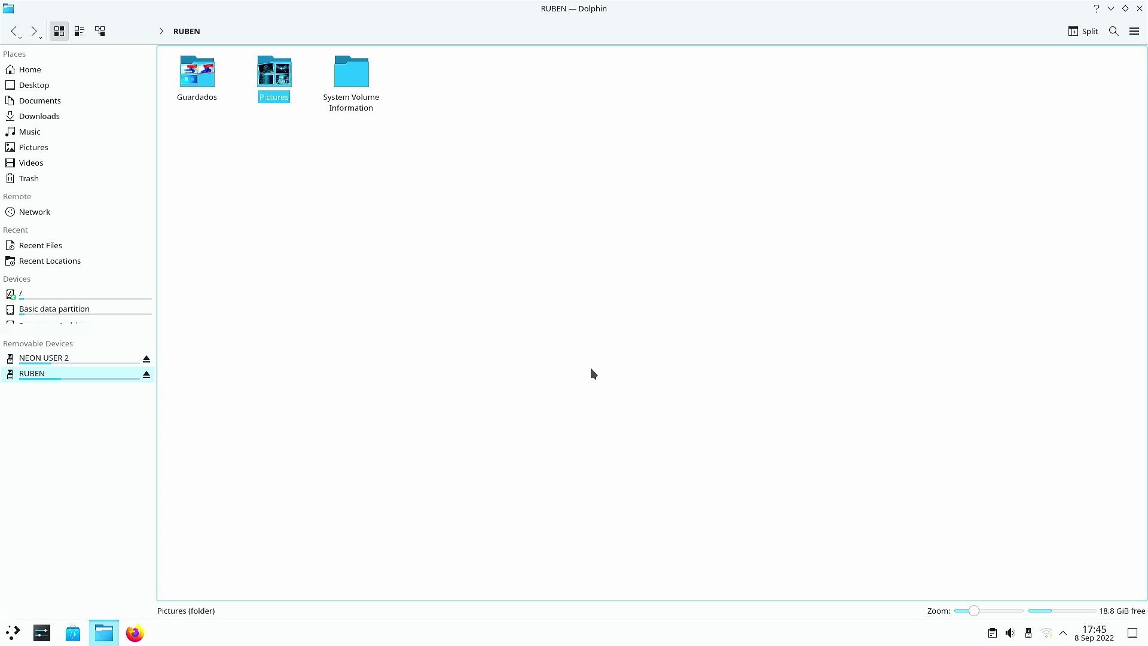
Shut down the KDE neon live session and confirm the shutdown.
click(14, 636)
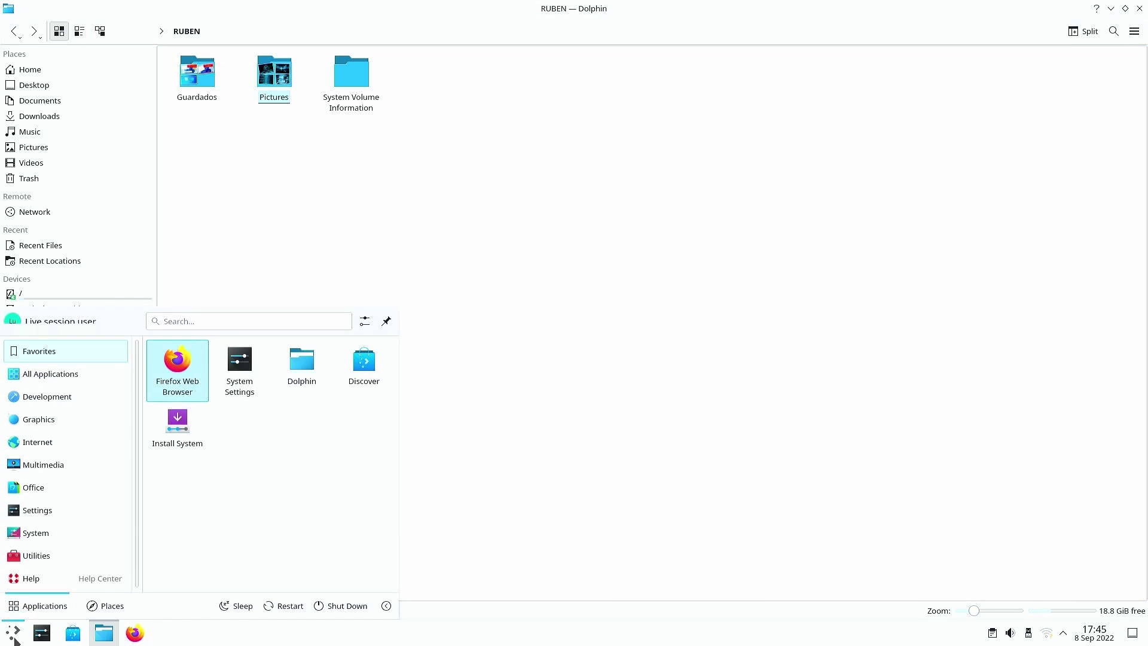
click(339, 612)
click(544, 446)
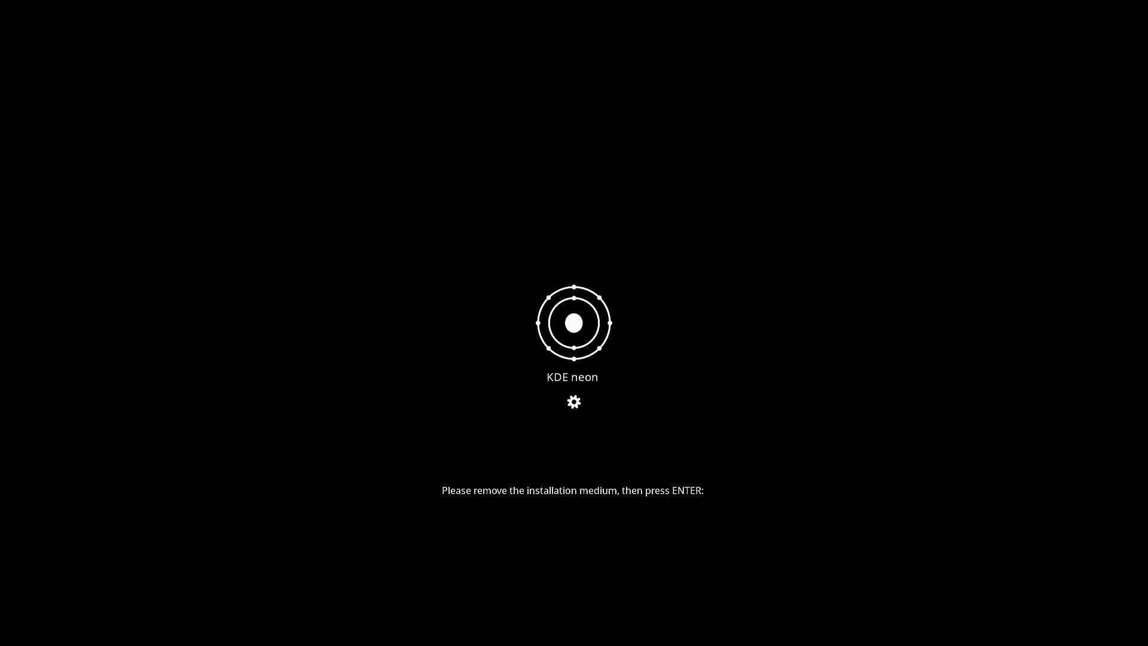